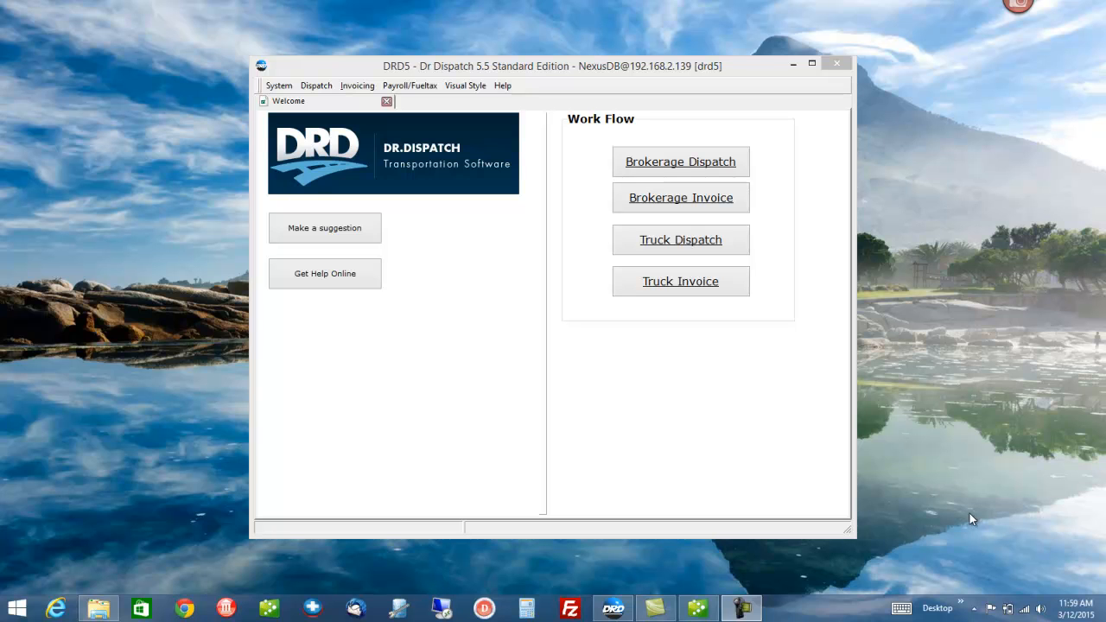
- Open the factoring preferences in the system configuration
left_click(278, 86)
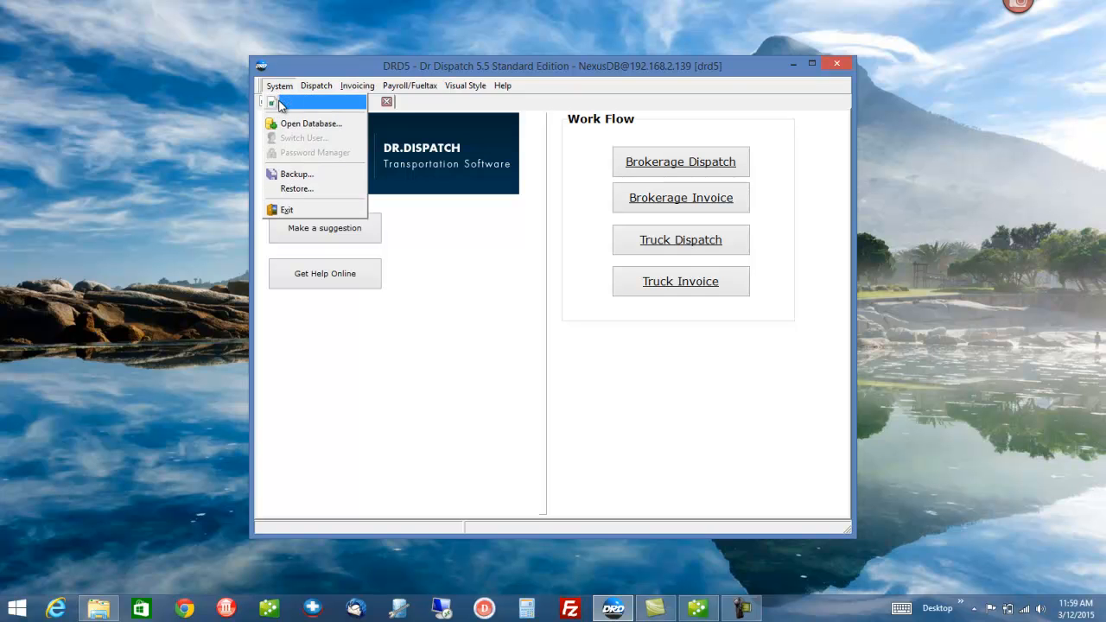
left_click(280, 103)
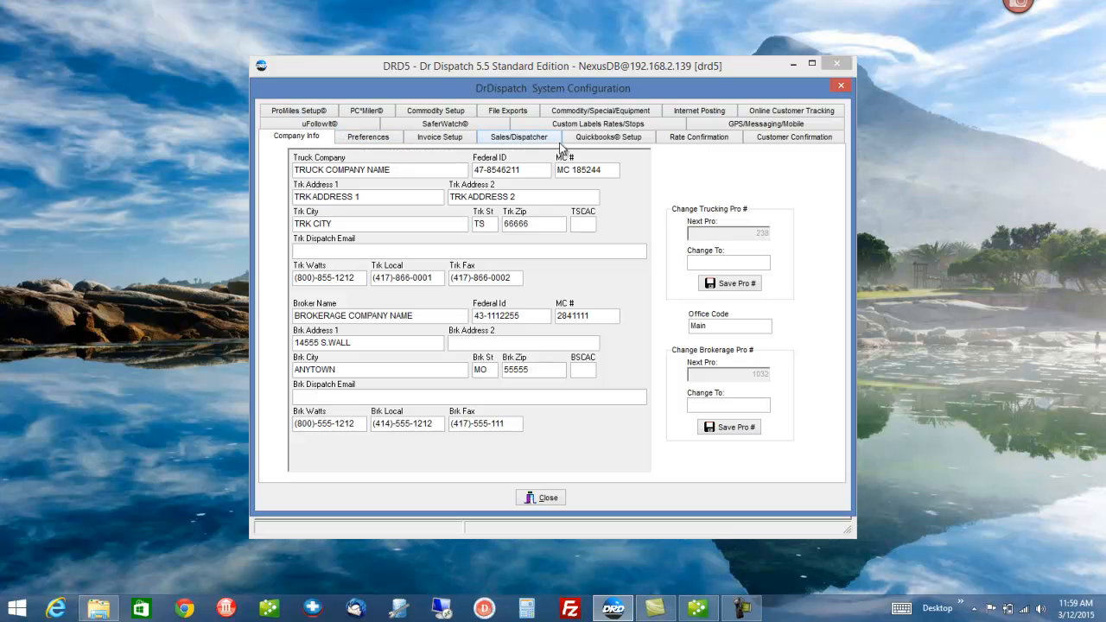
left_click(585, 143)
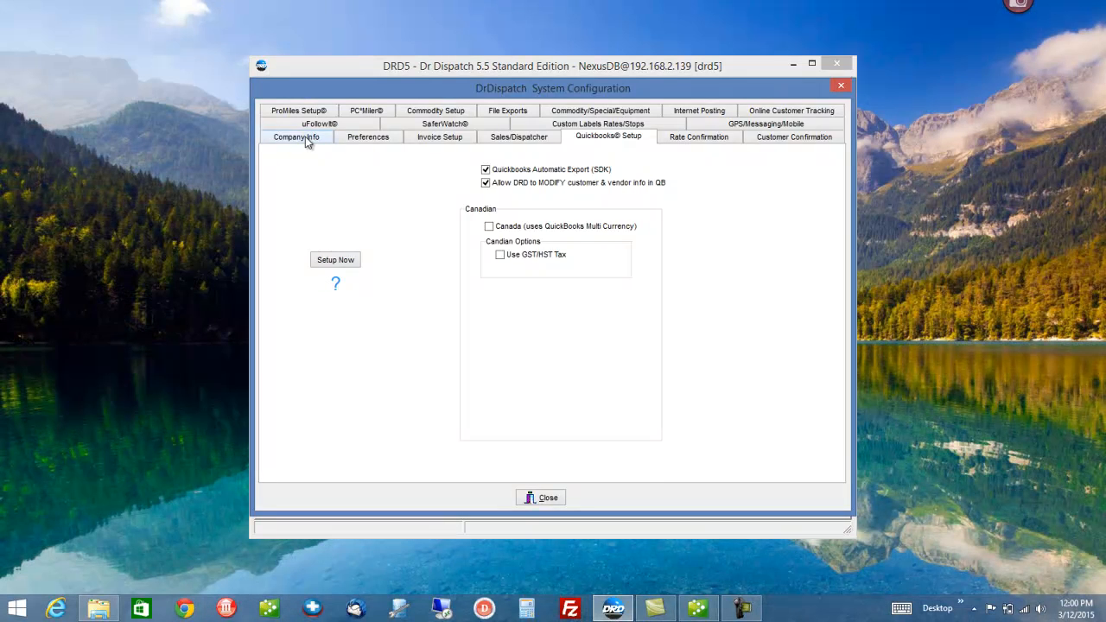
left_click(310, 141)
left_click(369, 141)
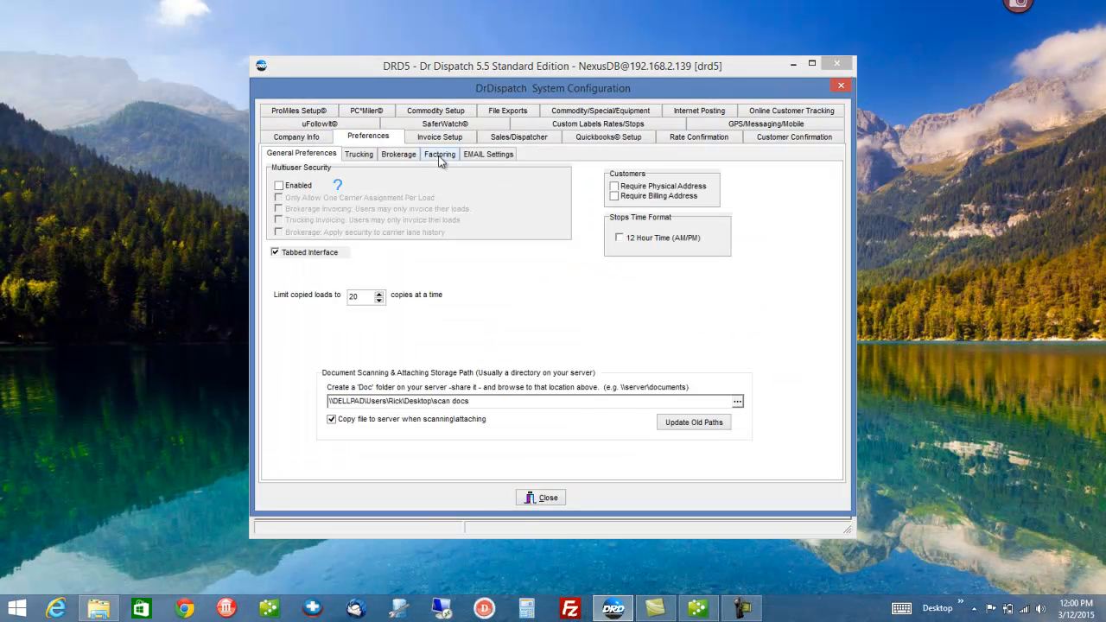
left_click(439, 156)
left_click(363, 139)
left_click(433, 158)
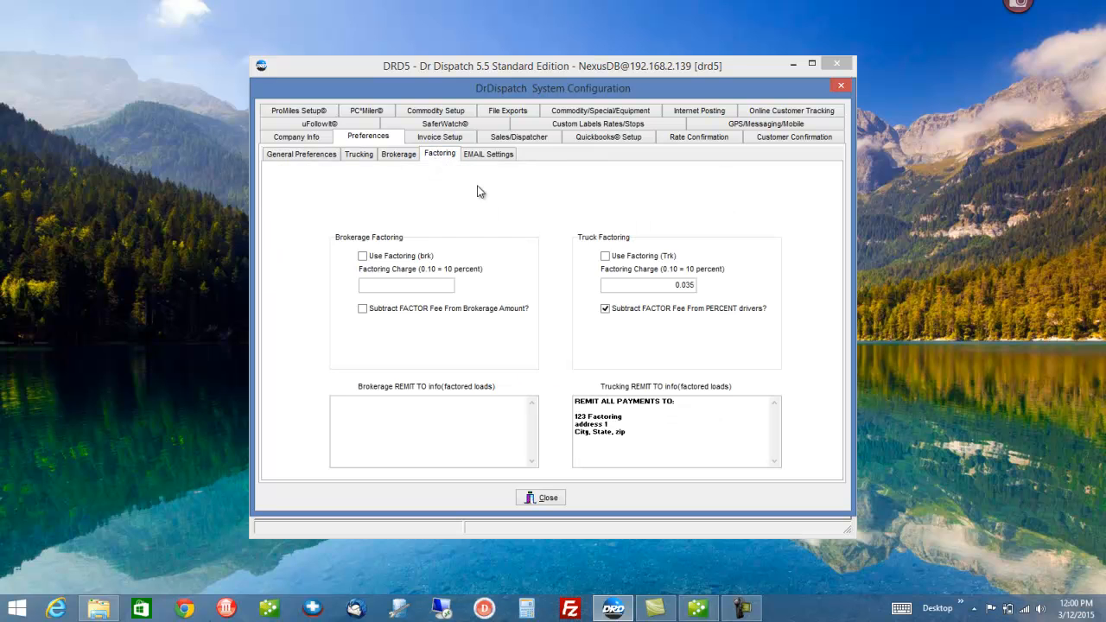
- Enable truck factoring, check its charge, percent-driver deduction and remit-to text, and close the system configuration
left_click(606, 257)
left_click(606, 256)
left_click(686, 284)
left_click_drag(688, 284, 593, 282)
left_click(623, 284)
left_click(605, 313)
left_click(605, 312)
left_click_drag(576, 403, 695, 434)
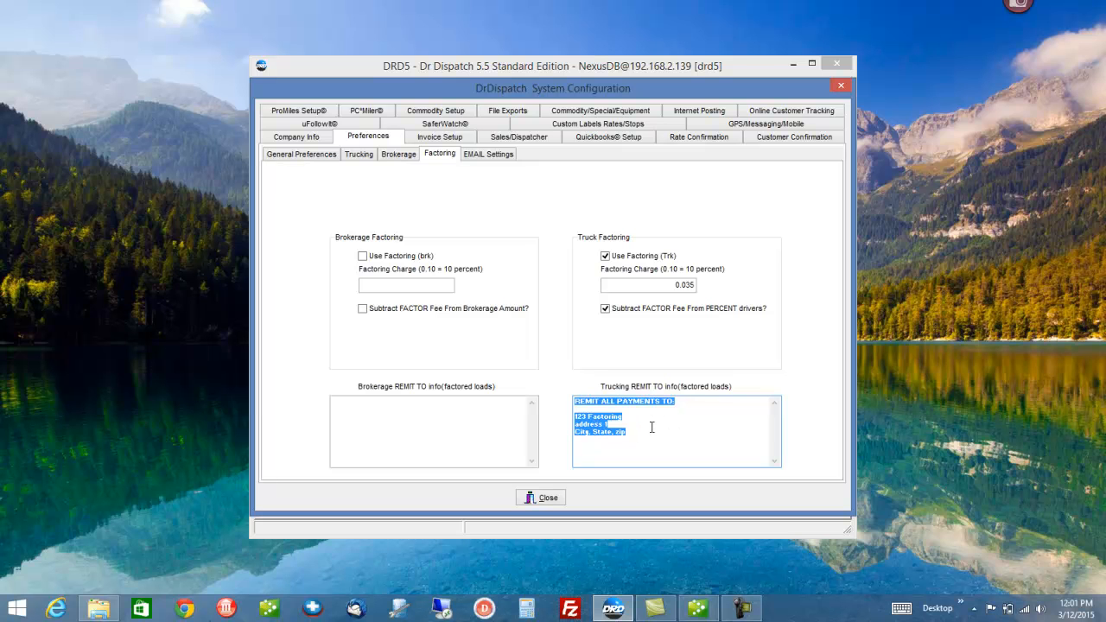
left_click(657, 412)
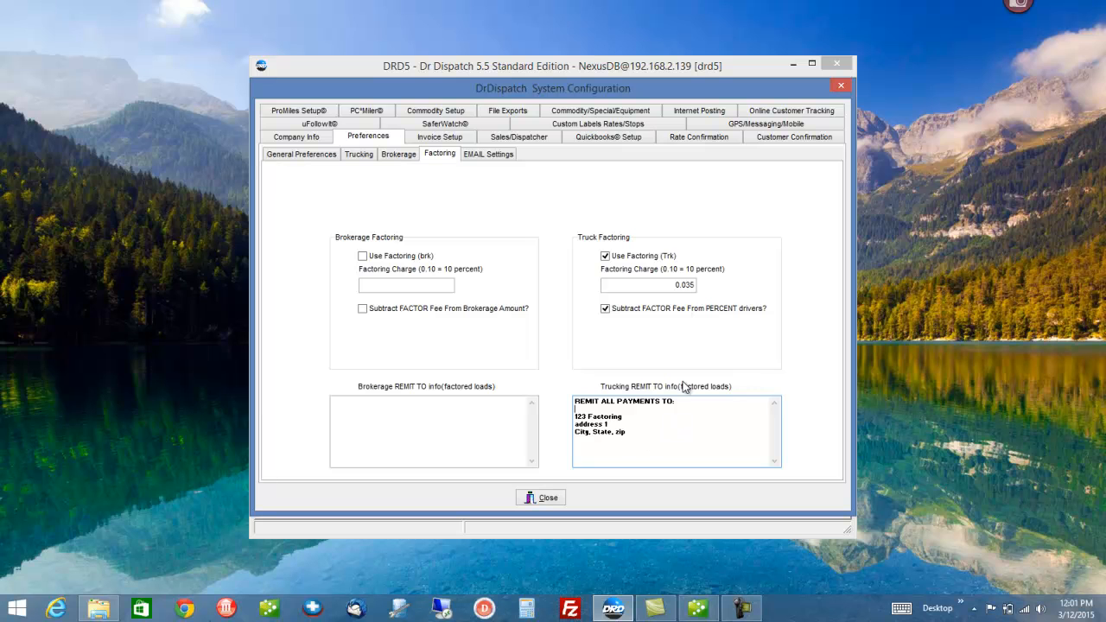
left_click(548, 500)
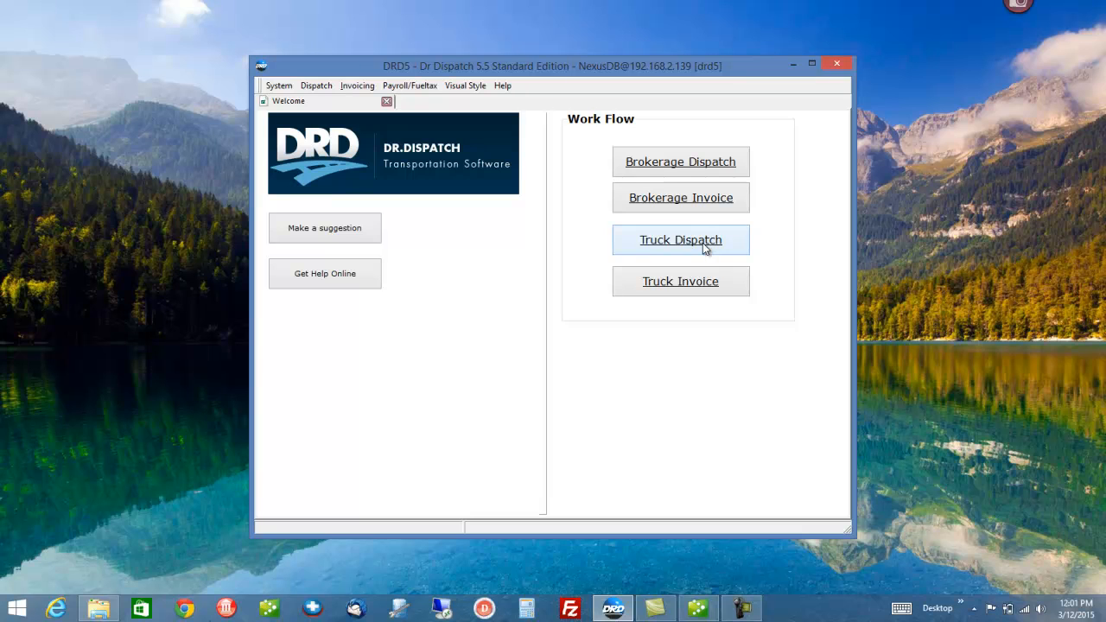
- Open truck dispatch and go back to the OZARK JEEP split load that uses the MILES 2 template
left_click(705, 248)
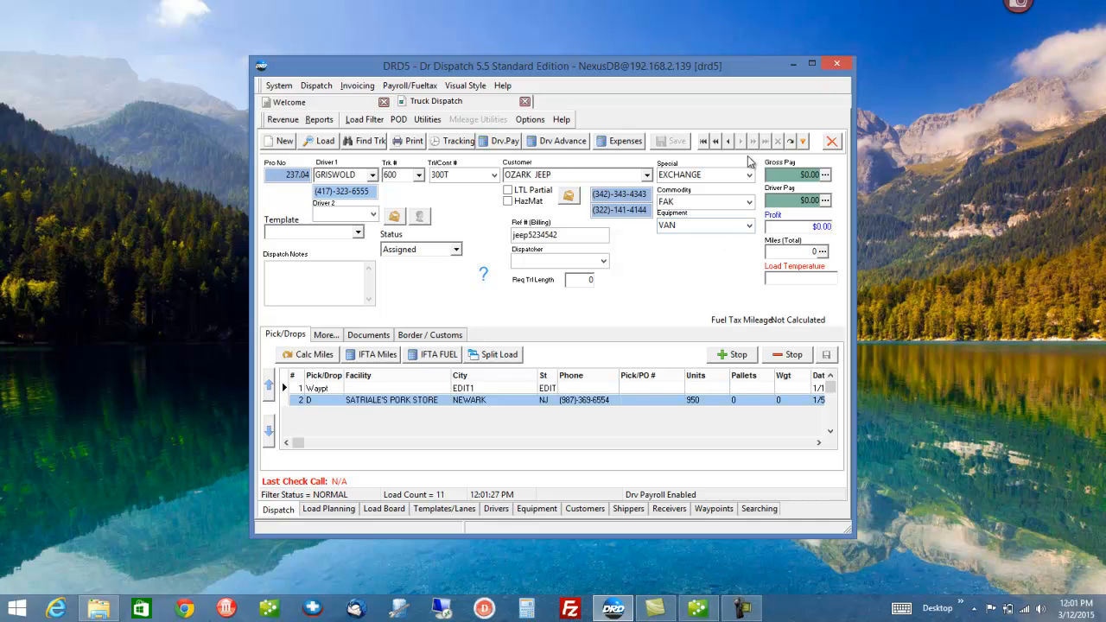
left_click(729, 142)
left_click(729, 142)
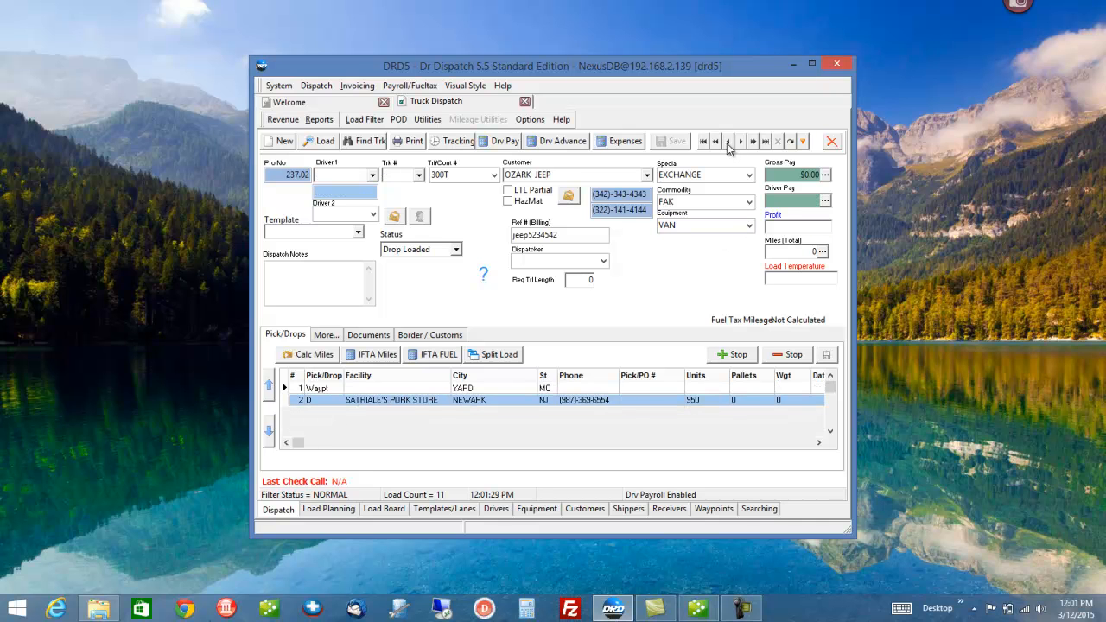
left_click(729, 142)
left_click(728, 142)
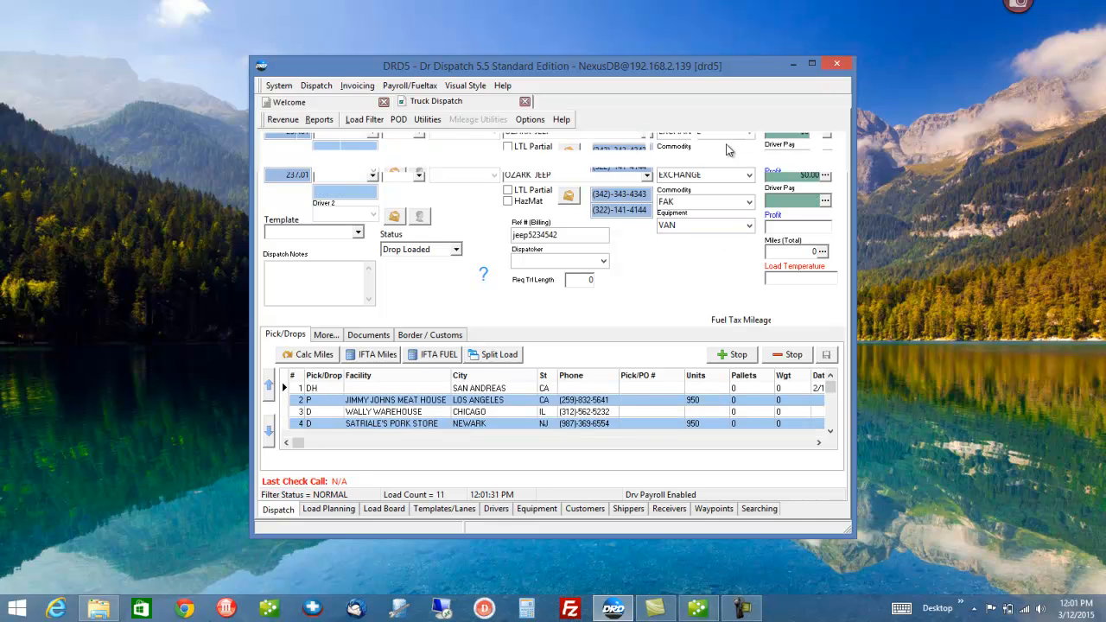
- Open the load's customer rate for changes, mark the load as factored and calculate its factoring charge
left_click(825, 176)
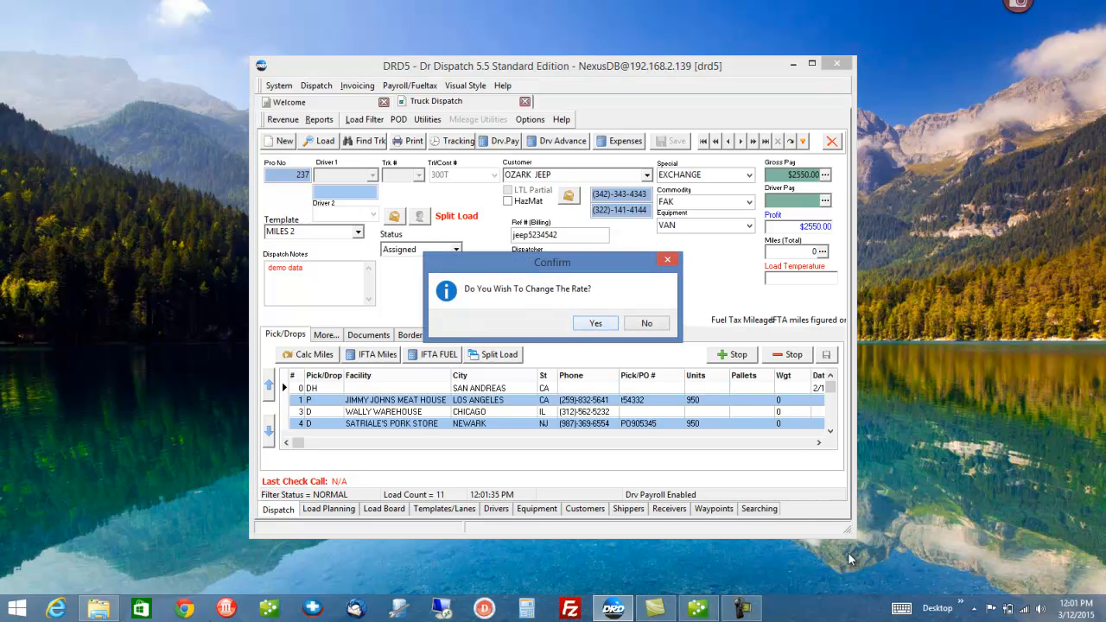
left_click(594, 322)
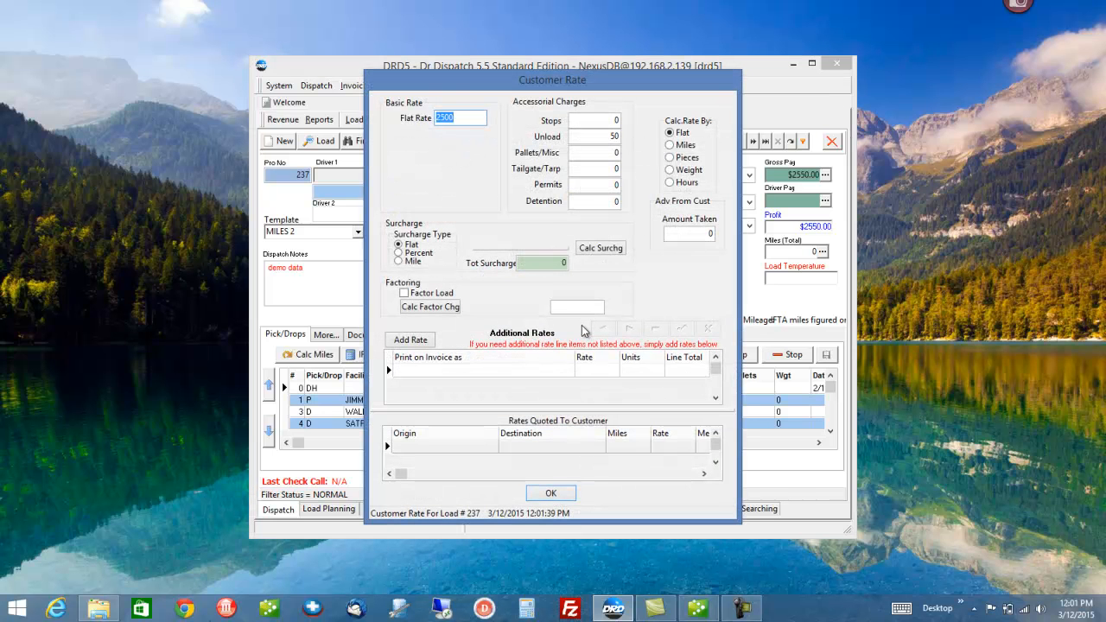
left_click(412, 297)
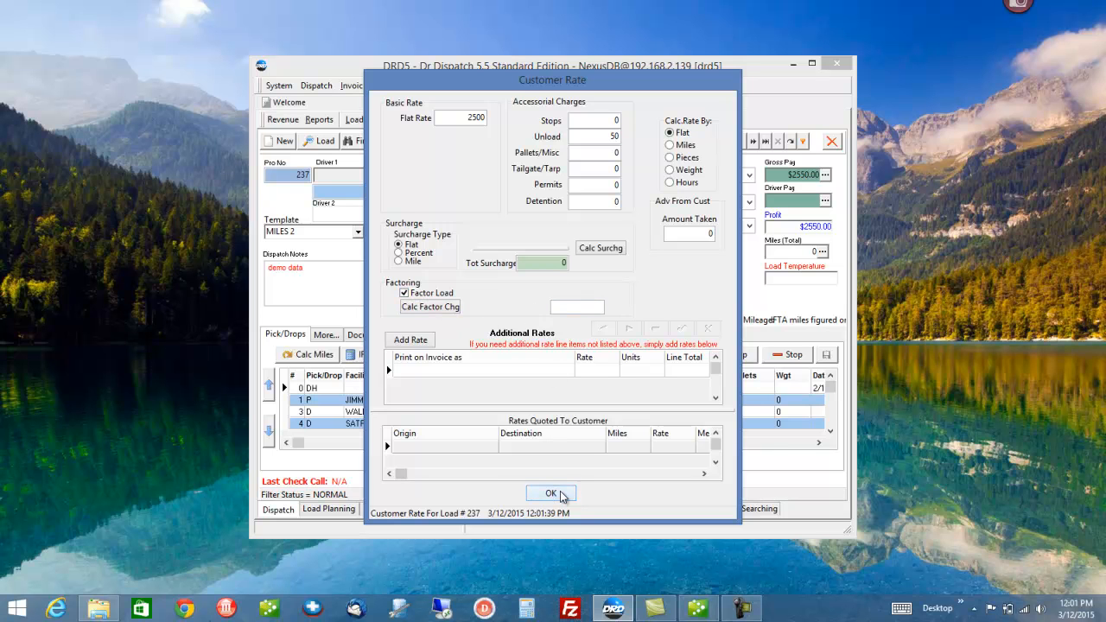
left_click(445, 308)
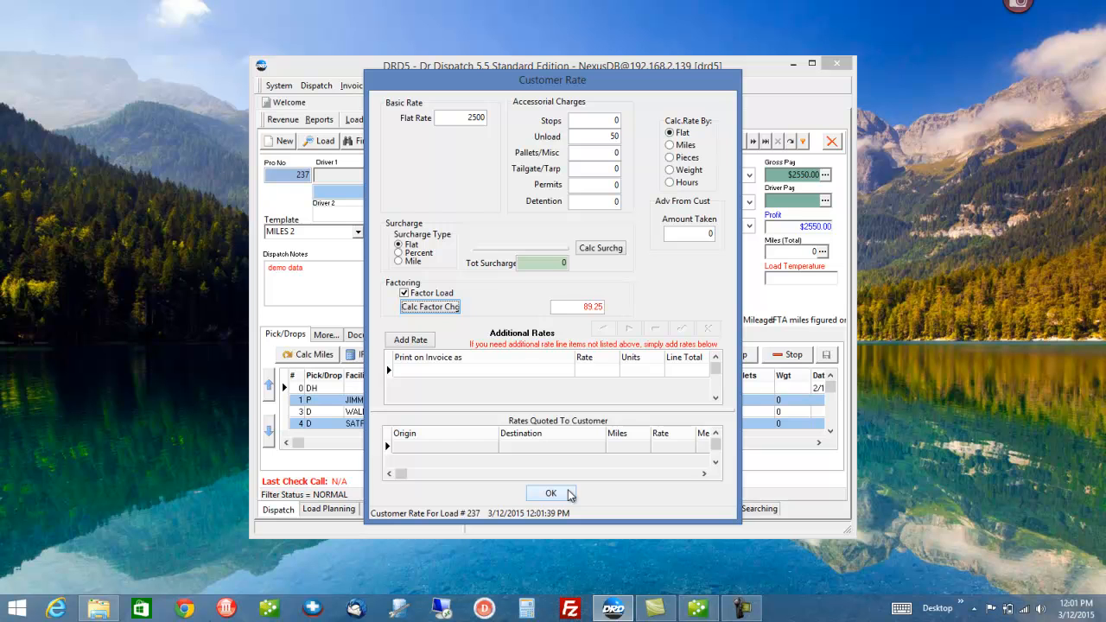
- Lower the computer's sound volume to 0
key("XF86AudioLowerVolume")
key("XF86AudioLowerVolume")
key("XF86AudioLowerVolume")
key("XF86AudioLowerVolume")
key("XF86AudioLowerVolume")
key("XF86AudioLowerVolume")
key("XF86AudioLowerVolume")
key("XF86AudioLowerVolume")
key("XF86AudioLowerVolume")
key("XF86AudioLowerVolume")
key("XF86AudioLowerVolume")
key("XF86AudioLowerVolume")
key("XF86AudioLowerVolume")
key("XF86AudioLowerVolume")
key("XF86AudioLowerVolume")
key("XF86AudioLowerVolume")
key("XF86AudioLowerVolume")
key("XF86AudioLowerVolume")
key("XF86AudioLowerVolume")
key("XF86AudioLowerVolume")
key("XF86AudioLowerVolume")
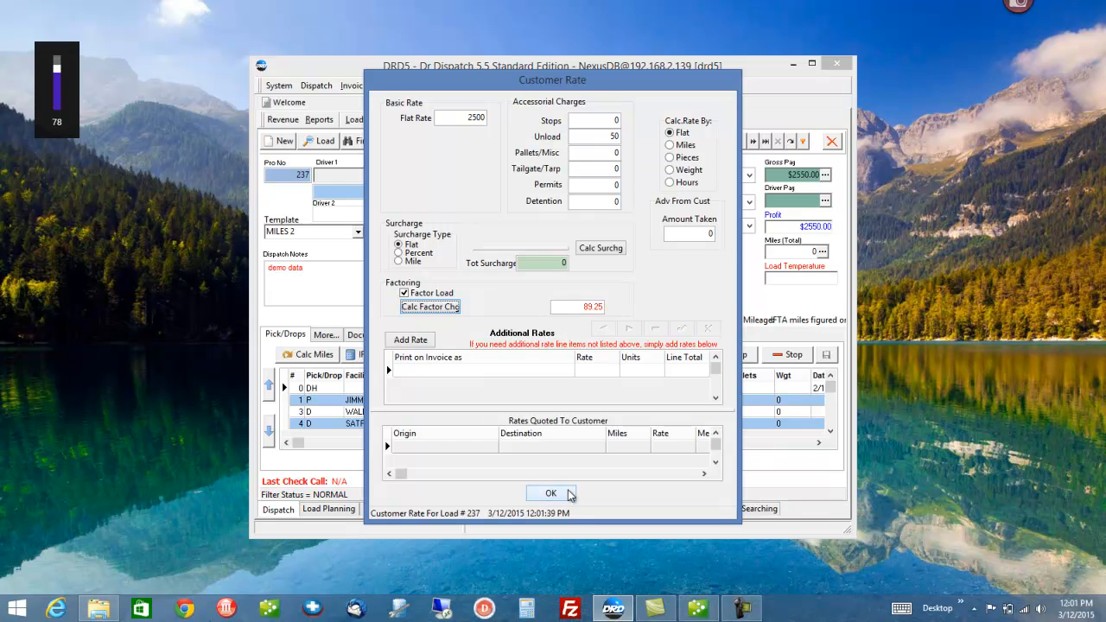
key("XF86AudioLowerVolume")
key("XF86AudioLowerVolume")
key("XF86AudioLowerVolume")
key("XF86AudioLowerVolume")
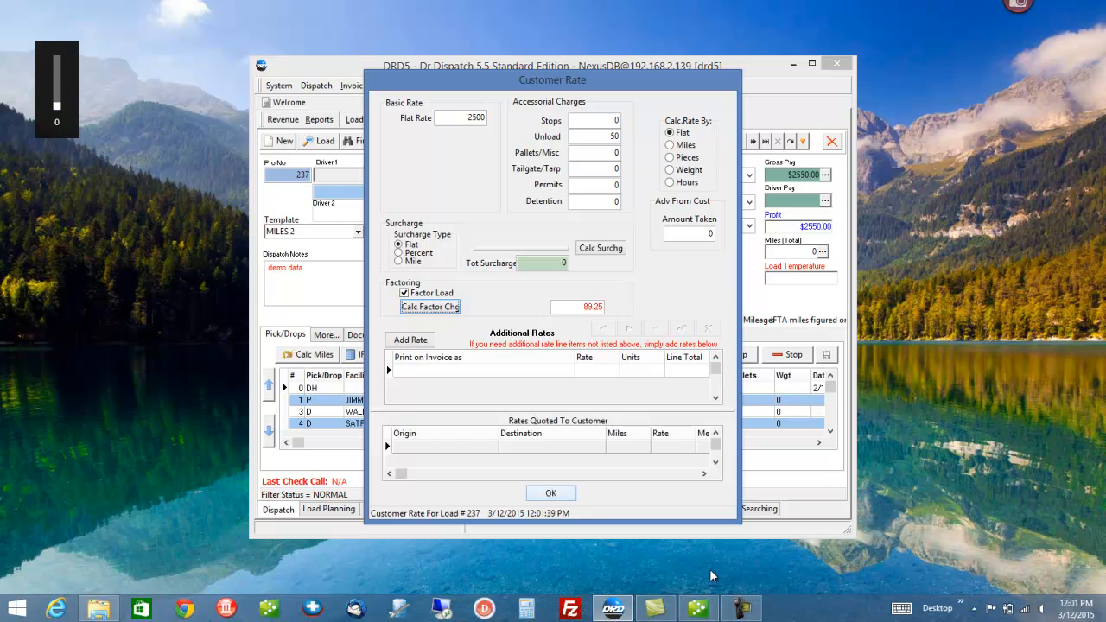
- Accept the factored customer rate, reopen it to check the factoring charge, and close it again
left_click(566, 494)
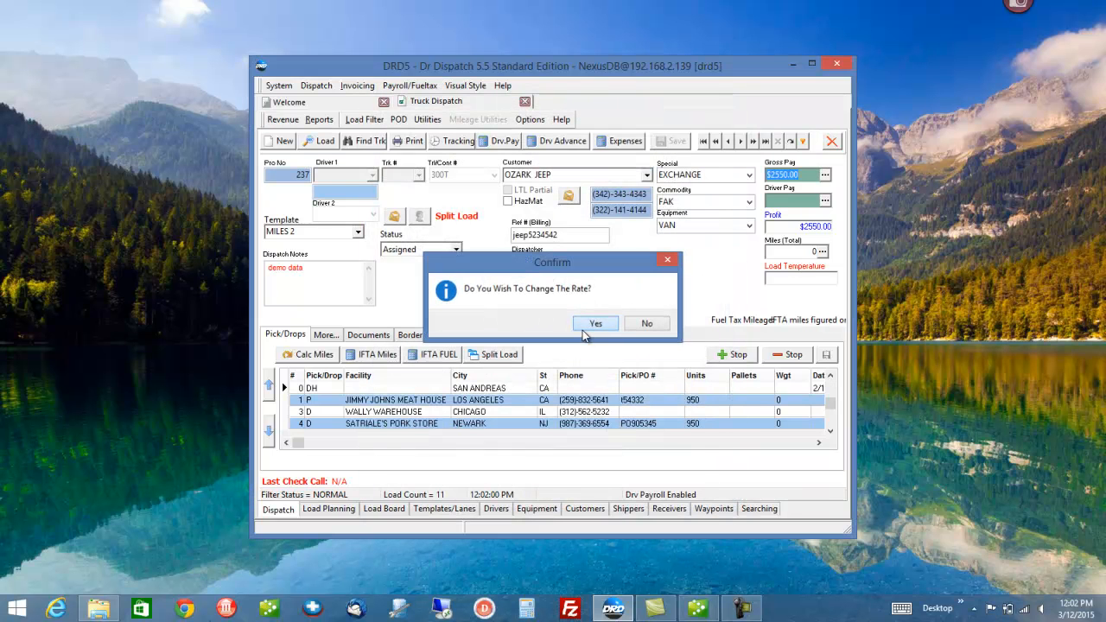
left_click(588, 327)
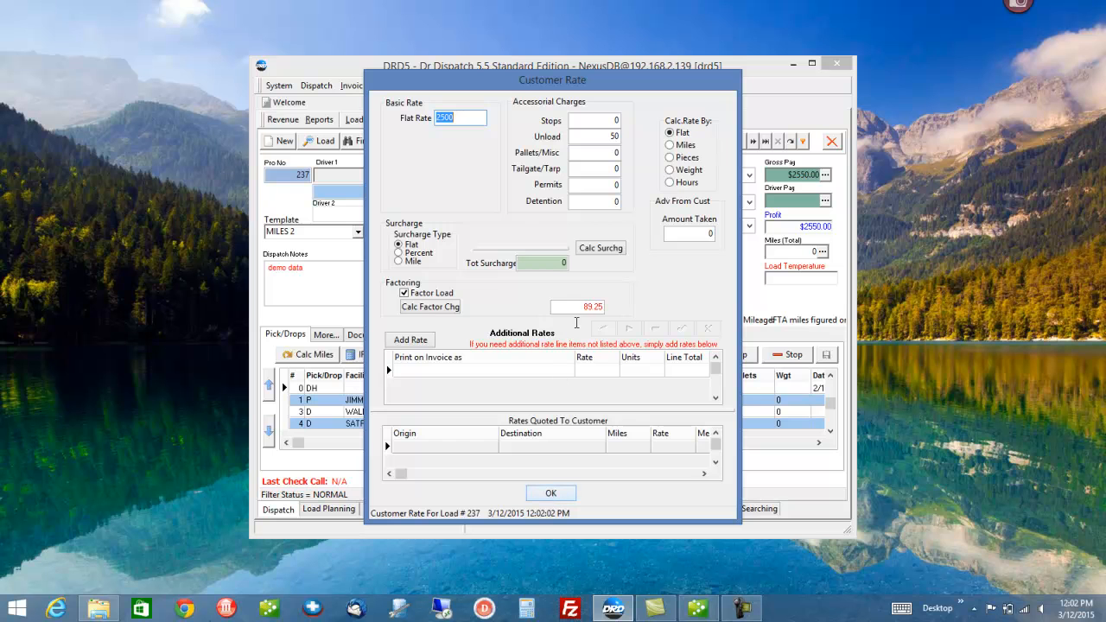
double_click(605, 307)
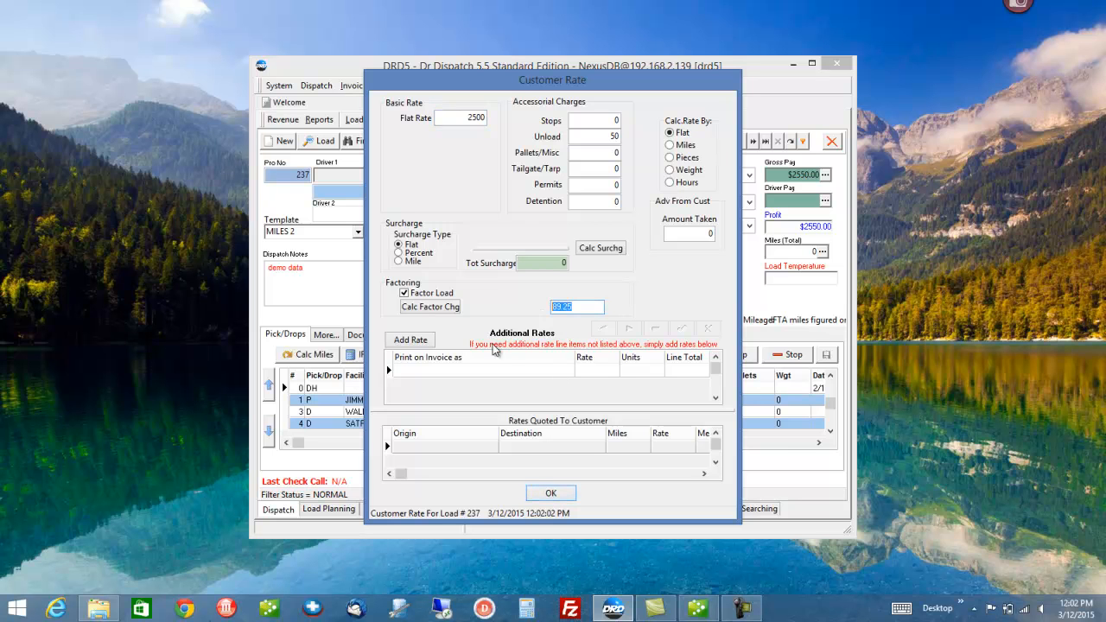
left_click(552, 493)
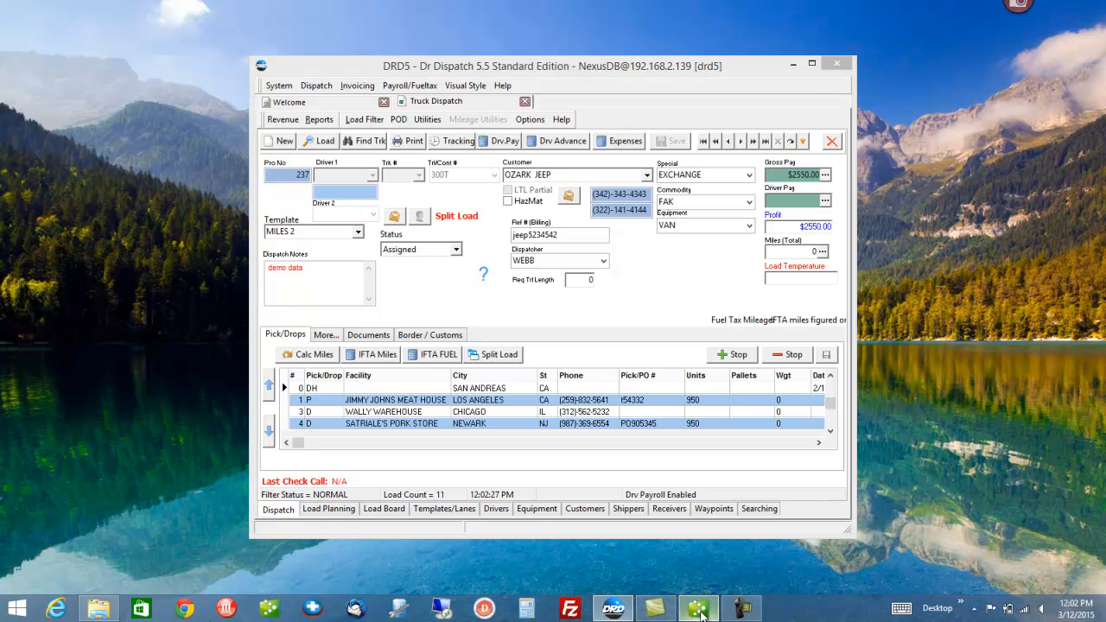
- Switch to QuickBooks and add an expense account named Factor Fees to the chart of accounts
left_click(698, 609)
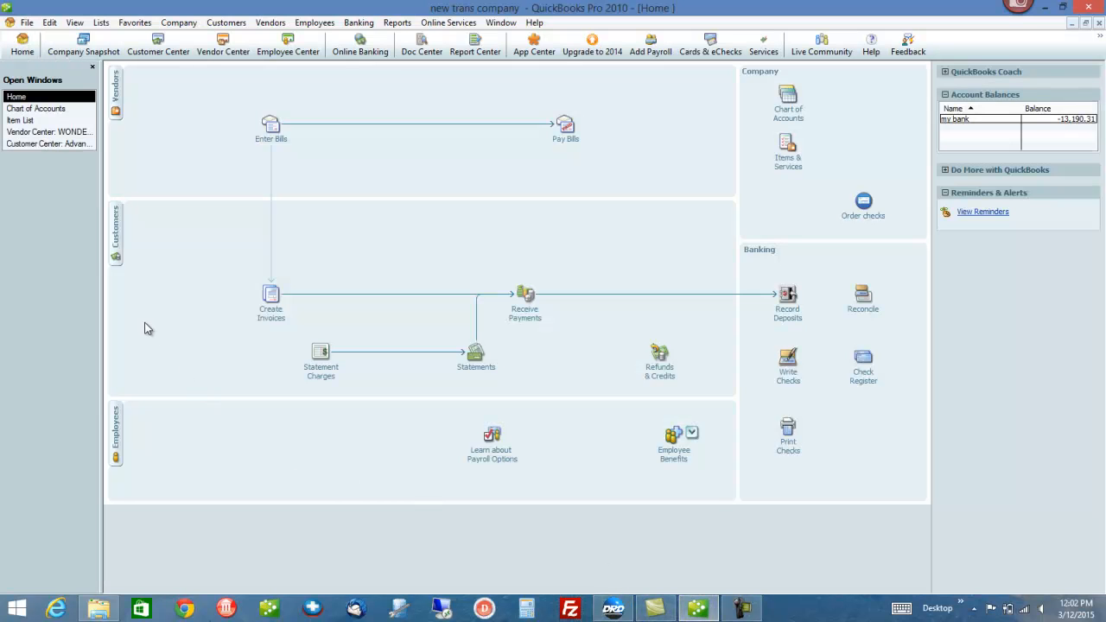
left_click(43, 111)
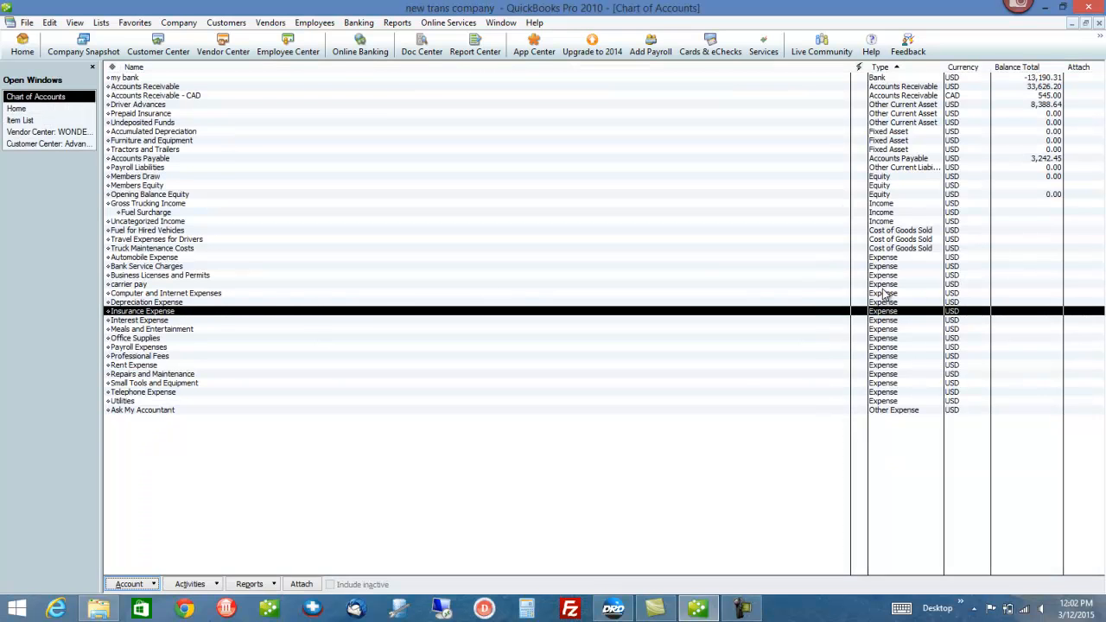
right_click(154, 275)
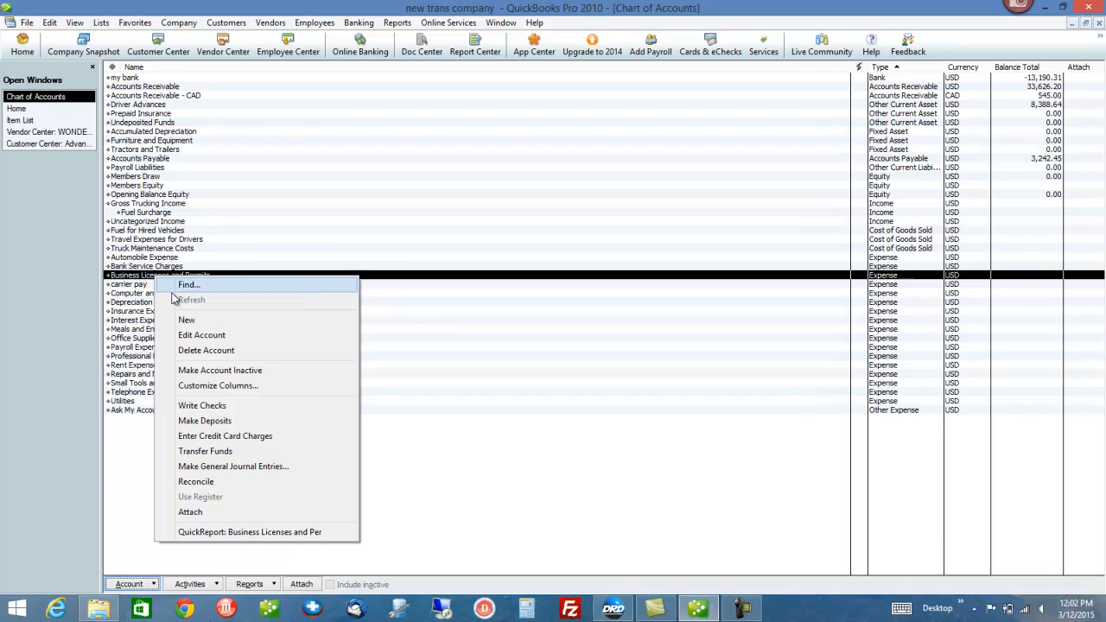
left_click(186, 320)
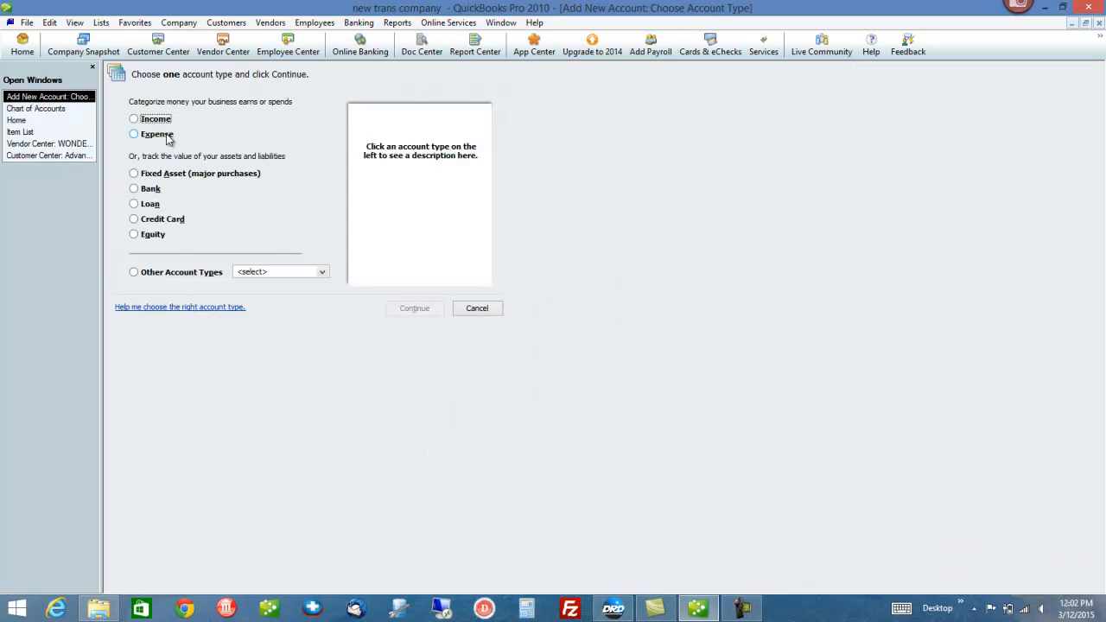
left_click(169, 140)
left_click(409, 315)
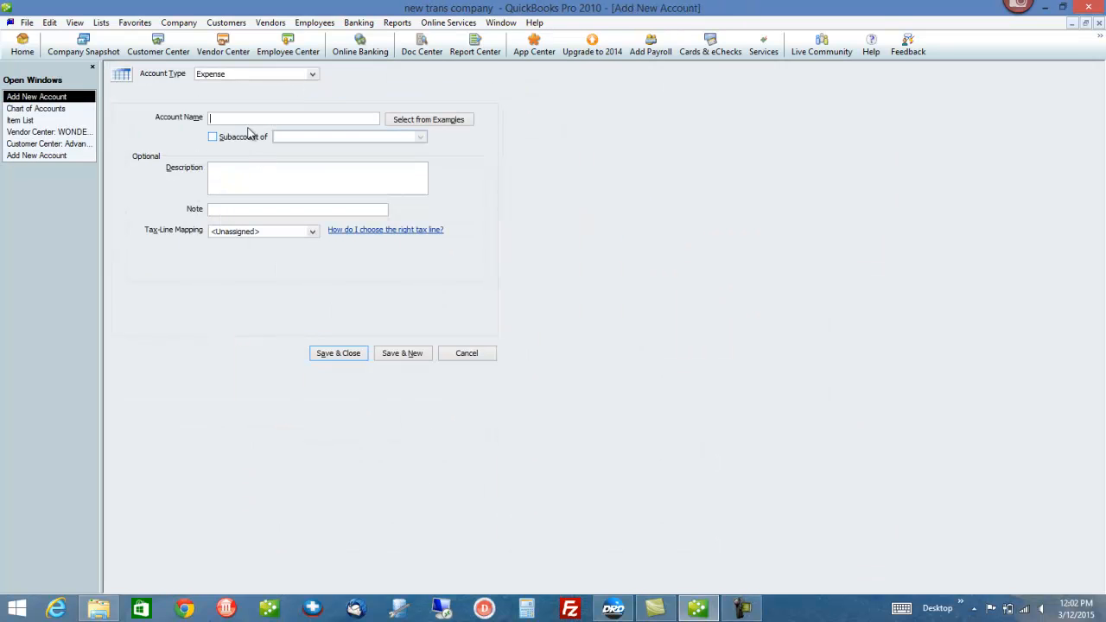
type("ctor Fees")
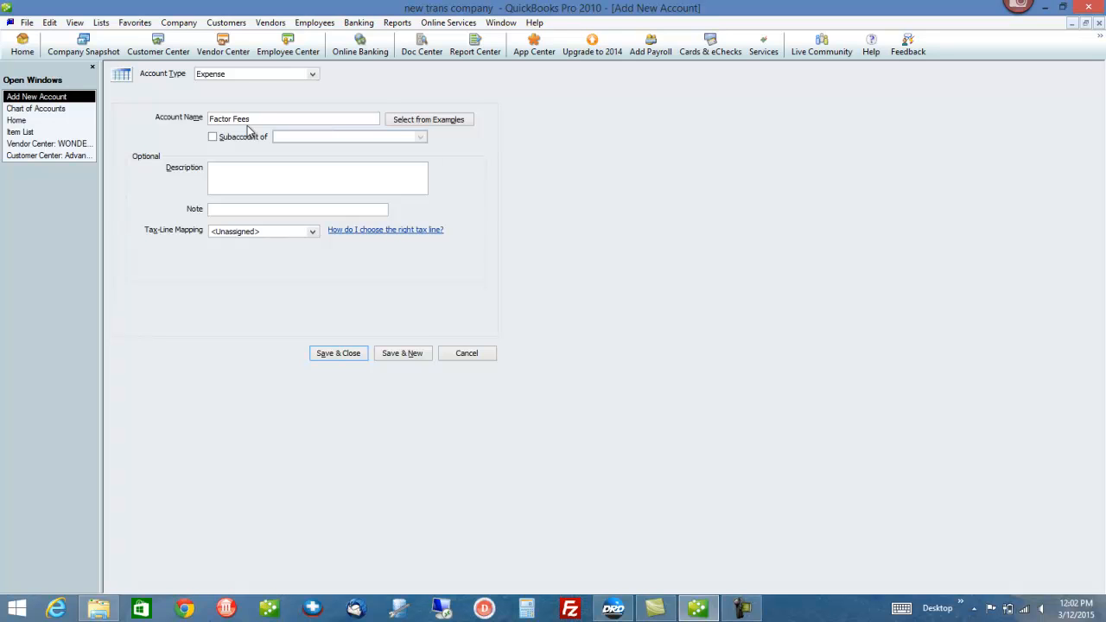
left_click(331, 354)
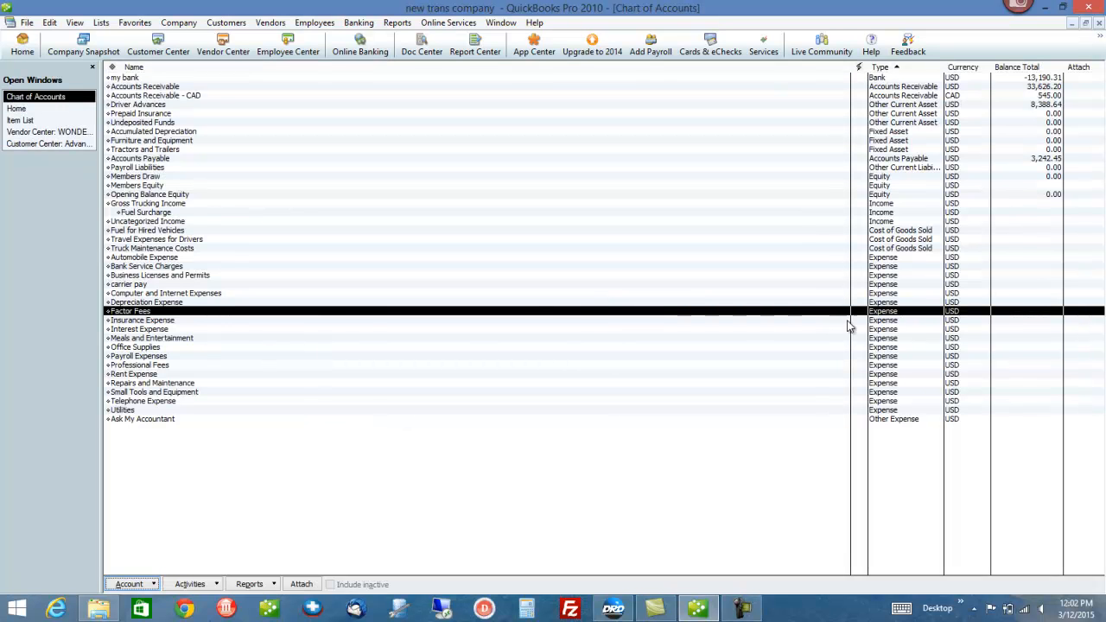
- Start a new item of type Discount in the item list and name it Factoring Fees
left_click(19, 121)
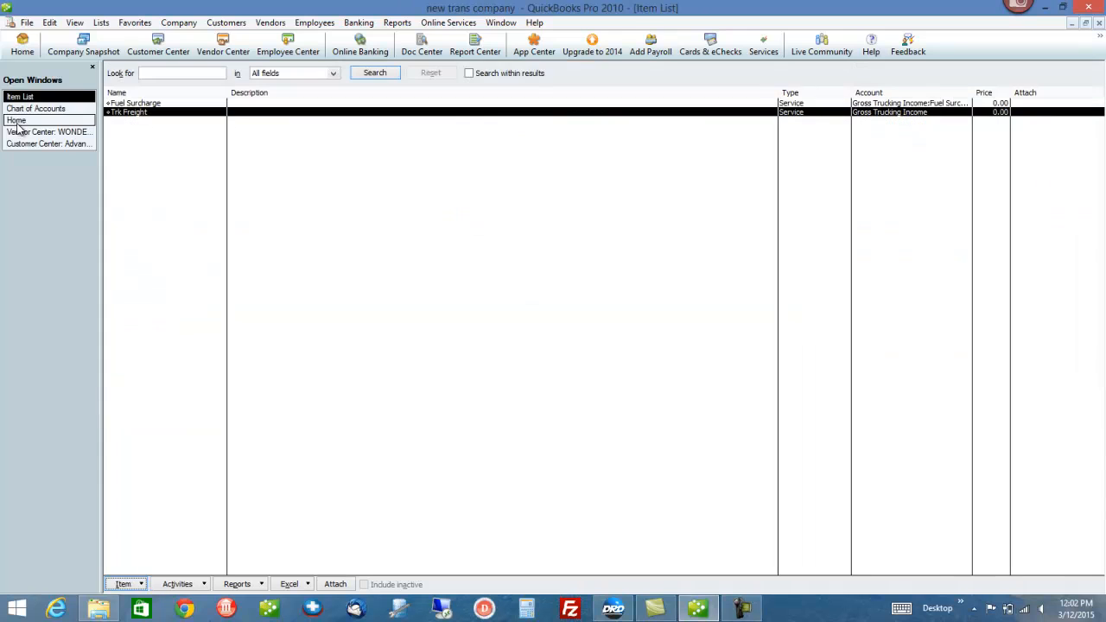
left_click(100, 24)
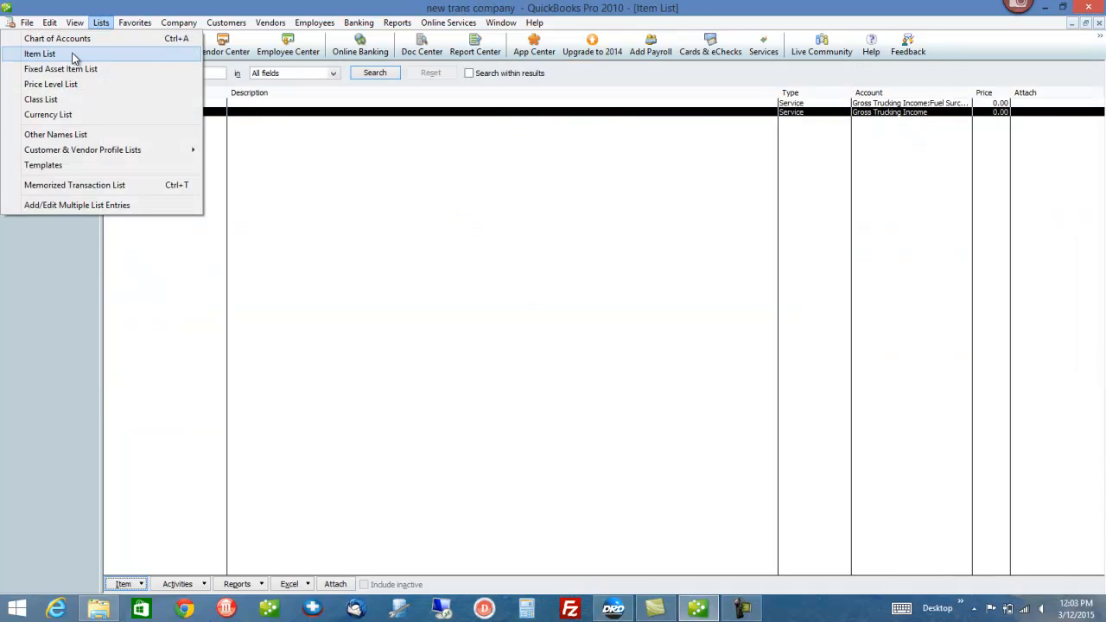
left_click(99, 25)
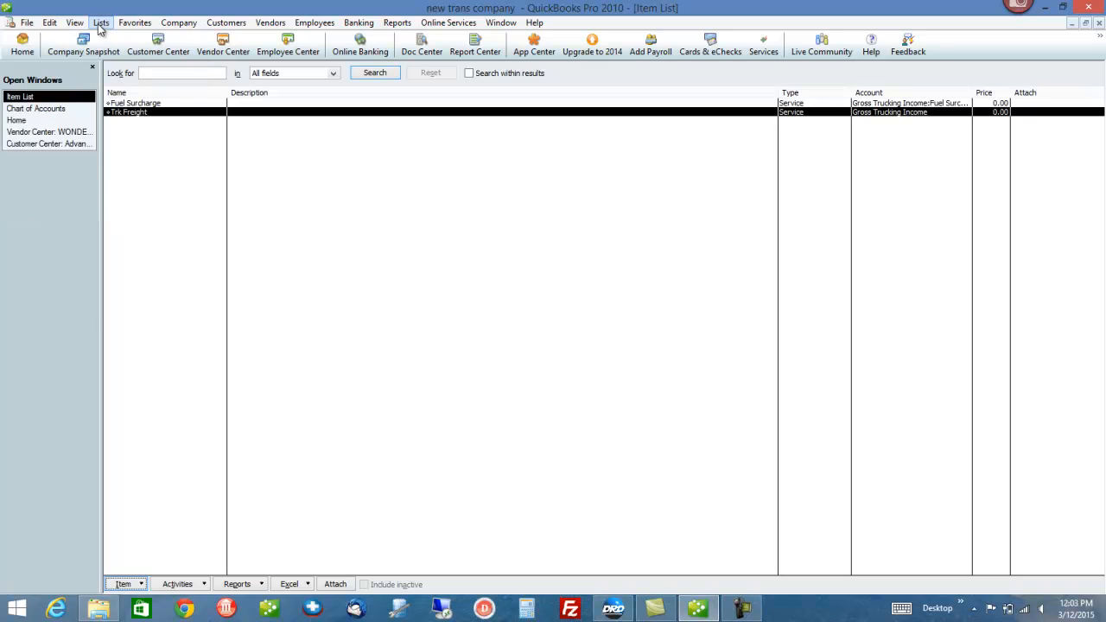
right_click(137, 140)
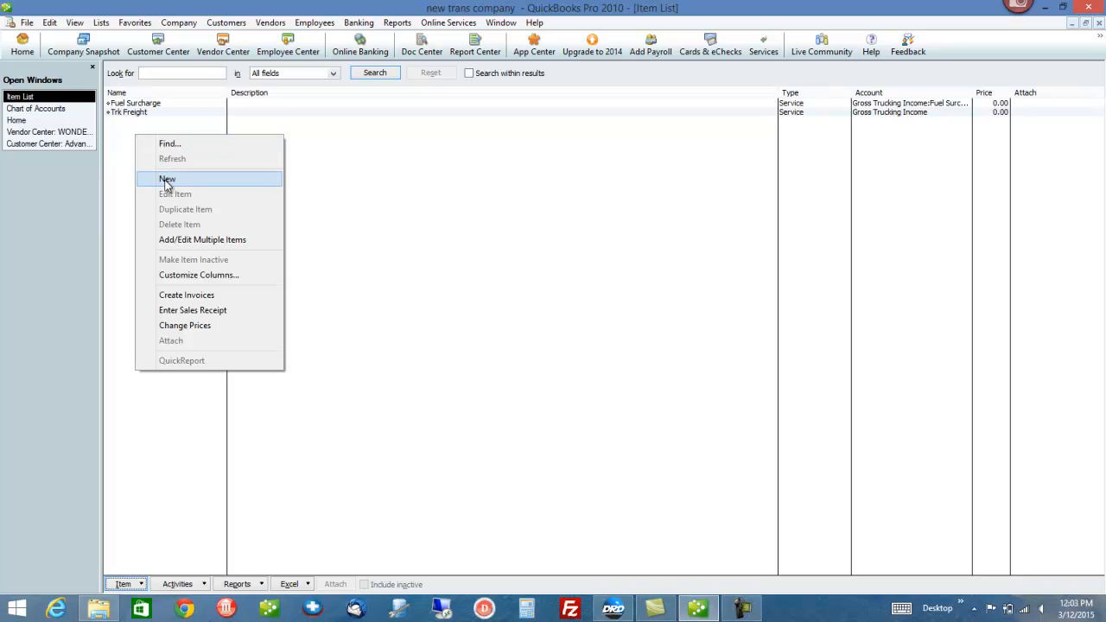
left_click(166, 179)
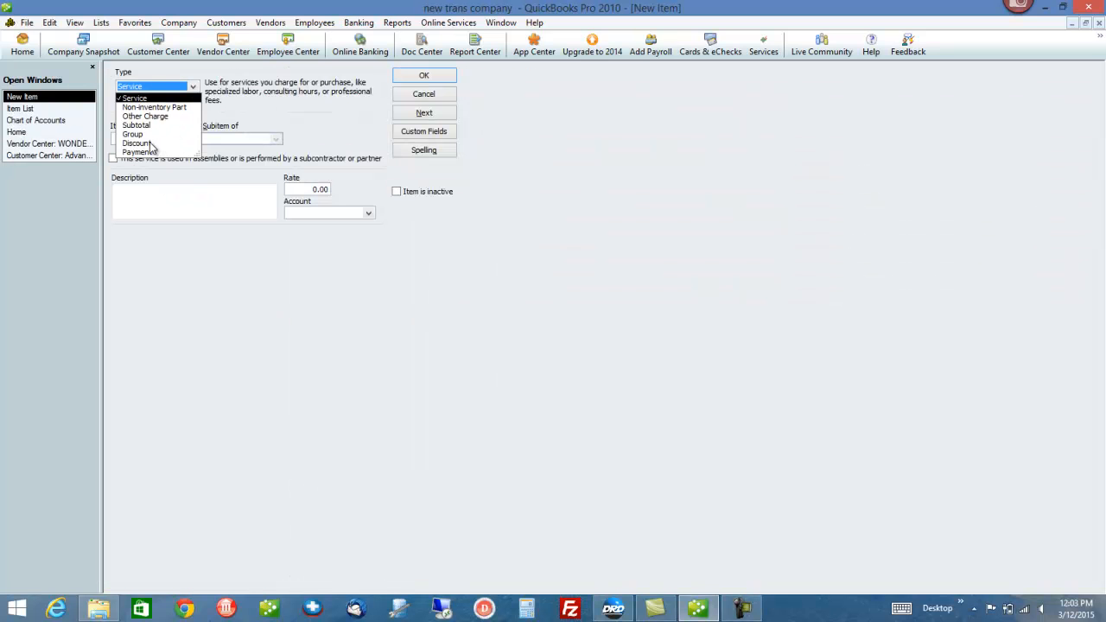
left_click(149, 144)
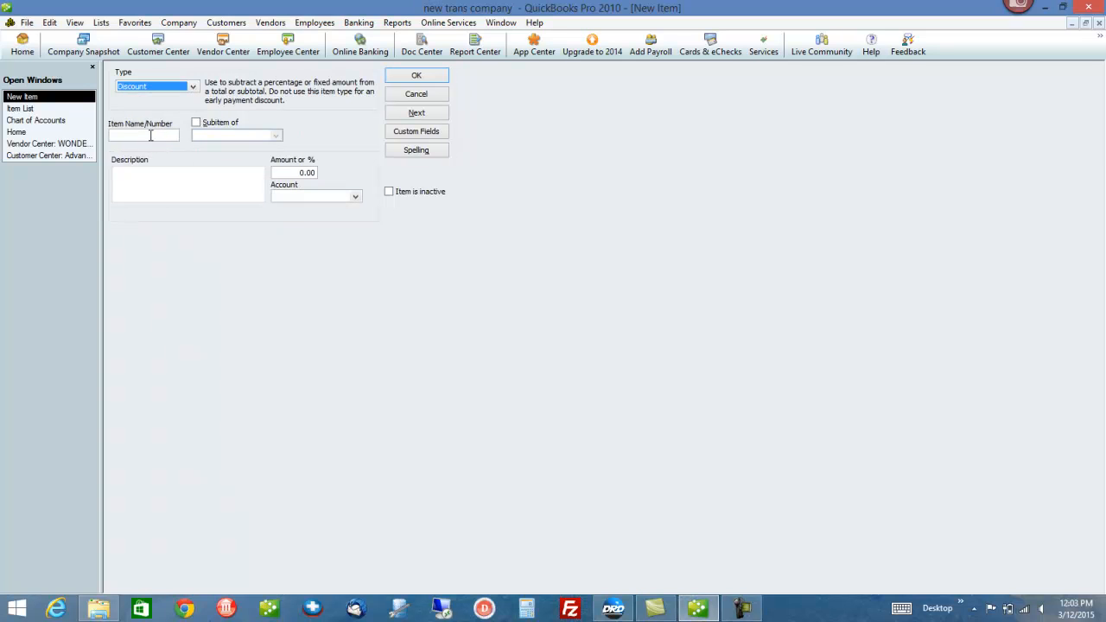
left_click(151, 136)
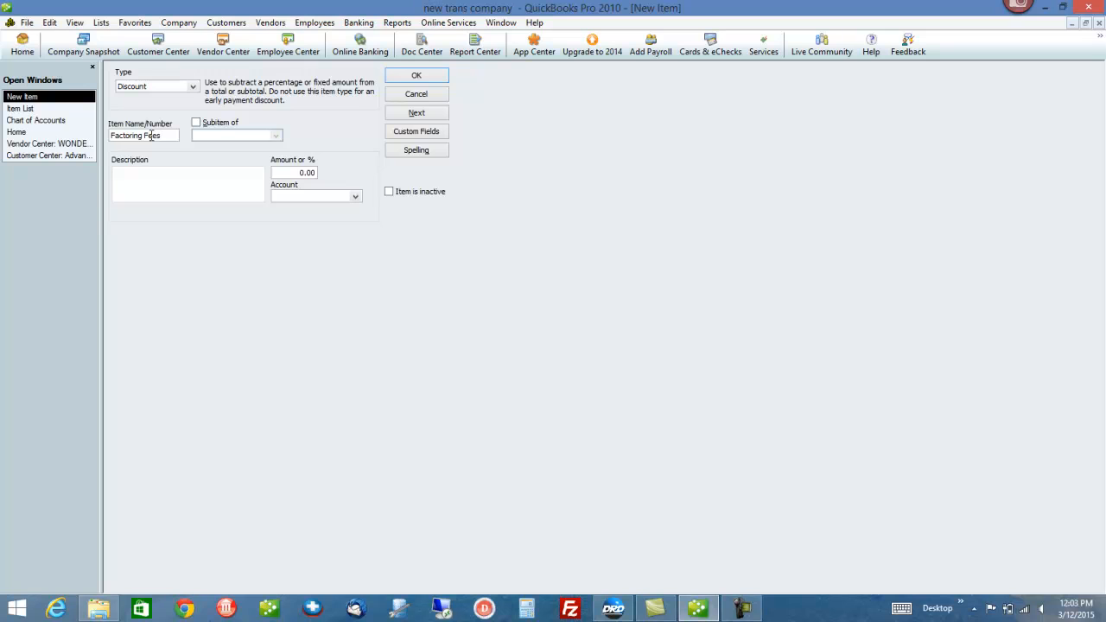
- Assign the Factor Fees account to the new discount item and save the item
left_click(356, 197)
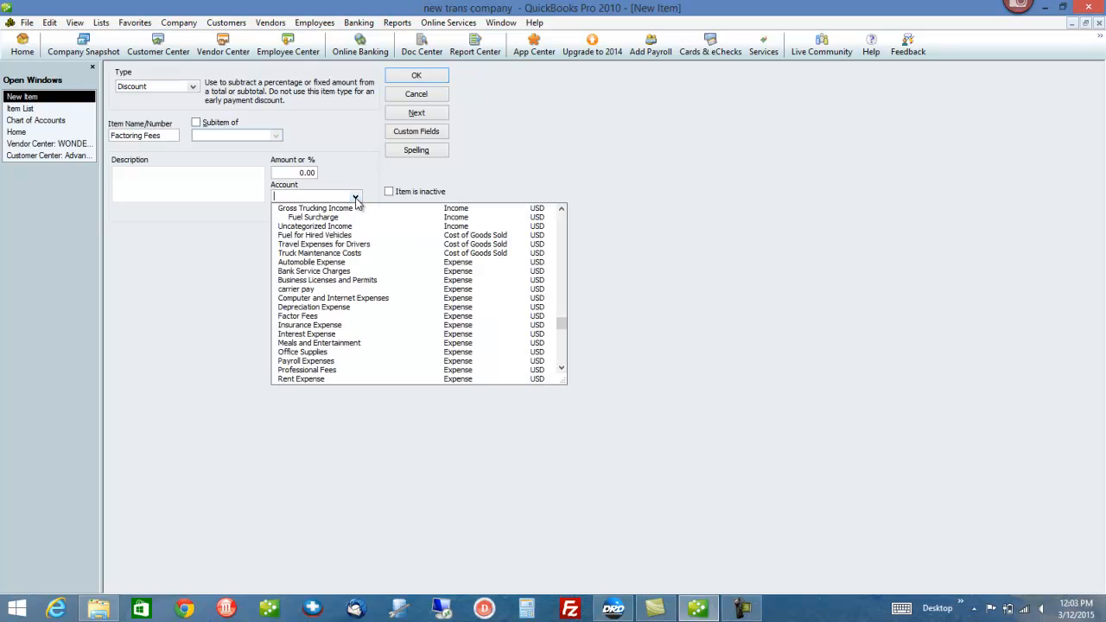
type("Factor Fees")
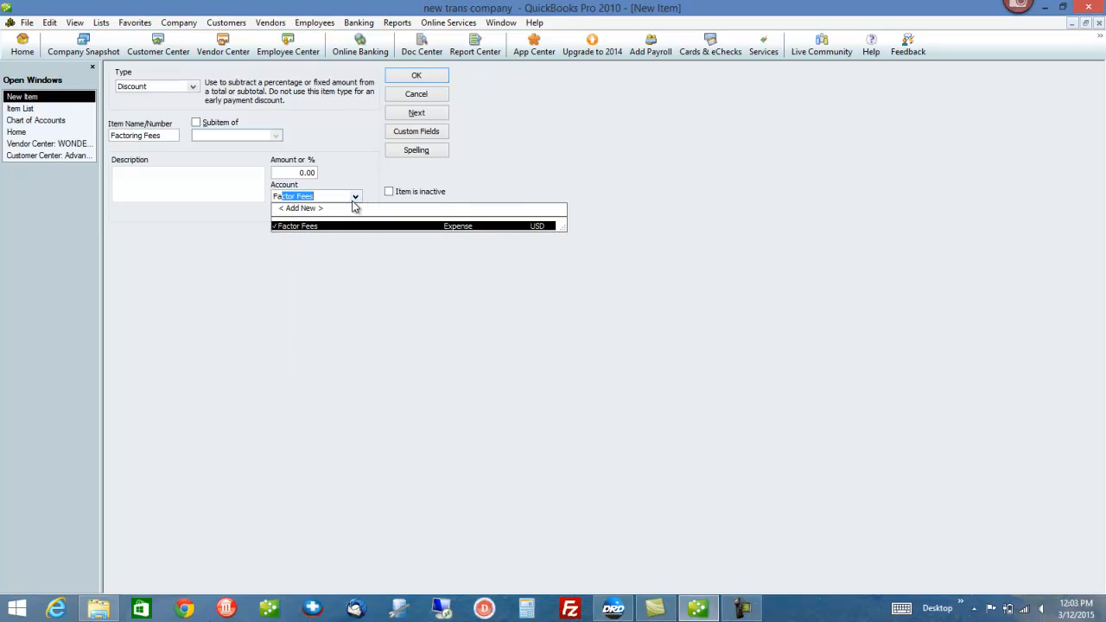
key("Tab")
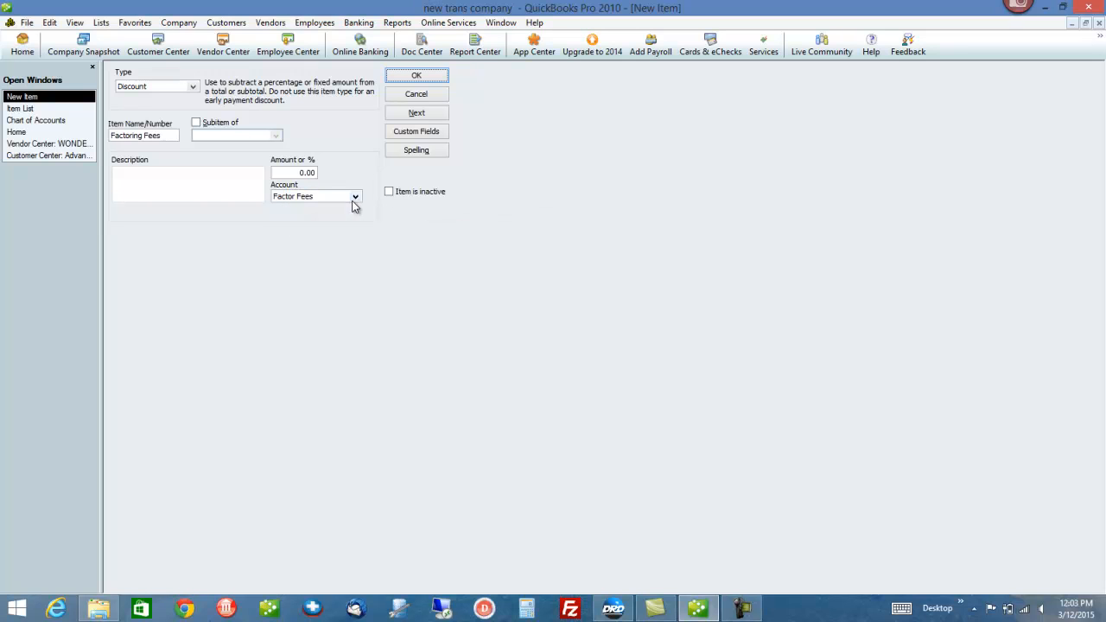
left_click_drag(168, 136, 6, 147)
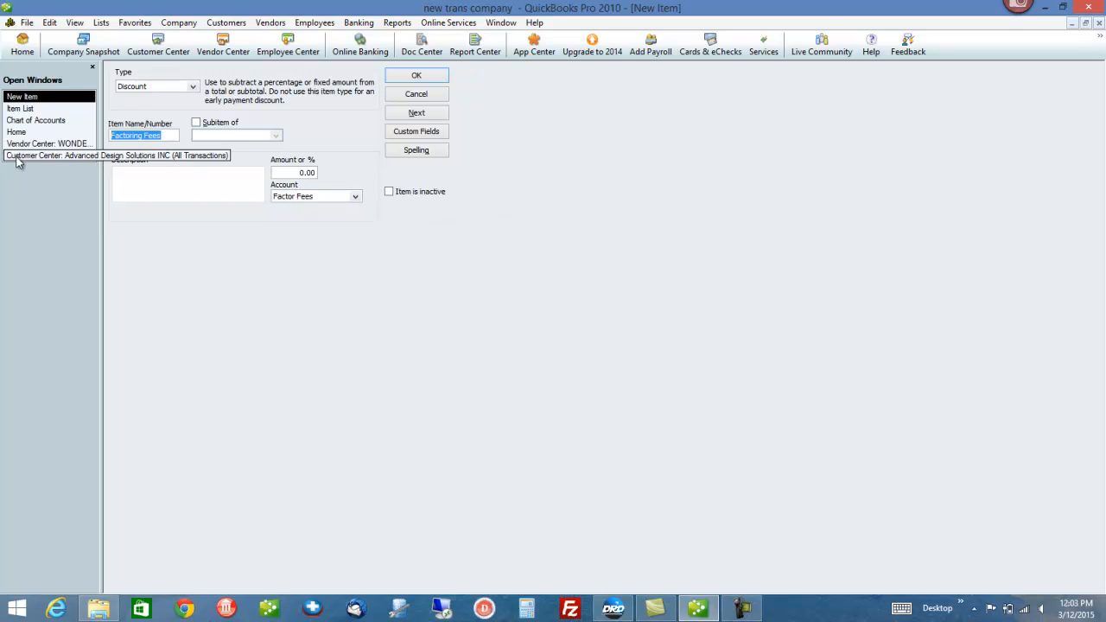
left_click_drag(339, 194, 17, 222)
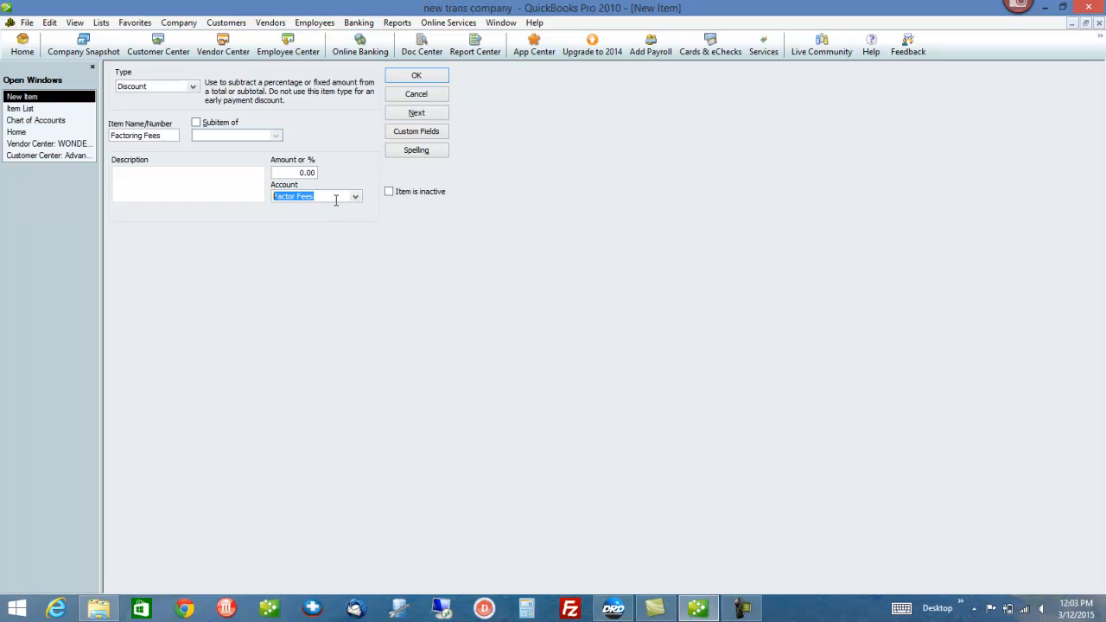
left_click(181, 89)
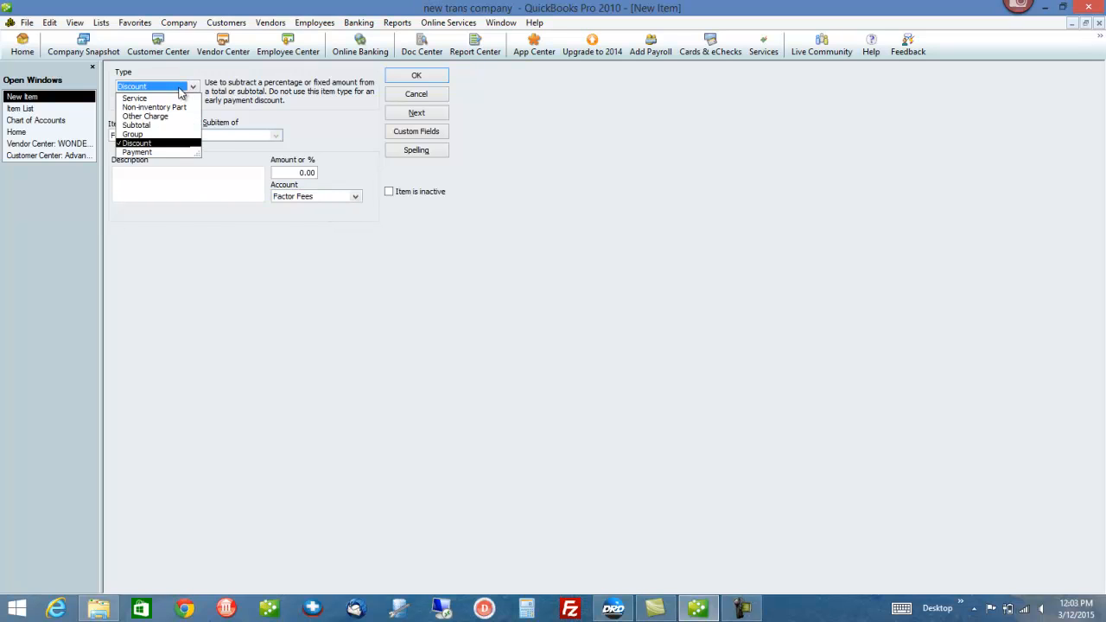
left_click(182, 89)
left_click(423, 82)
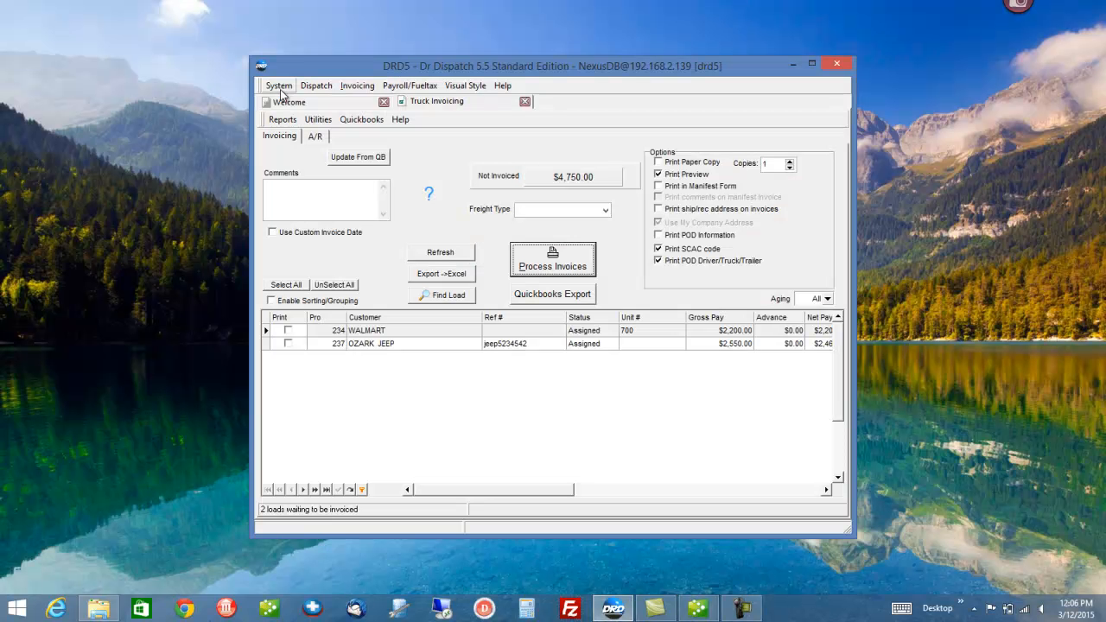
- In Dr Dispatch, open the QuickBooks integration setup and include discount items in the trucking account management
left_click(278, 88)
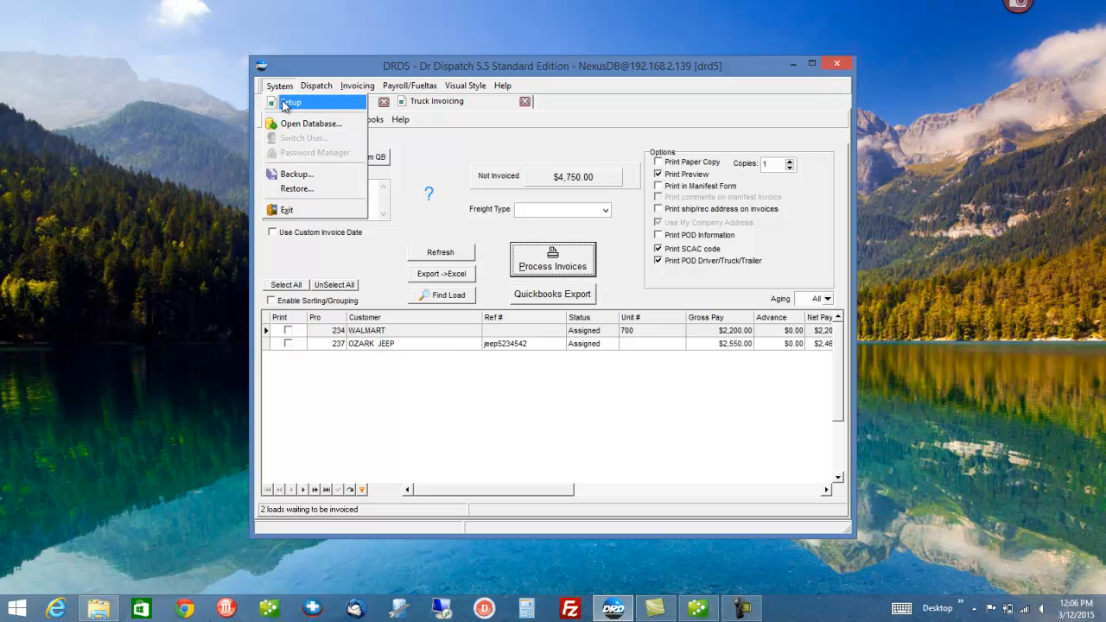
left_click(285, 104)
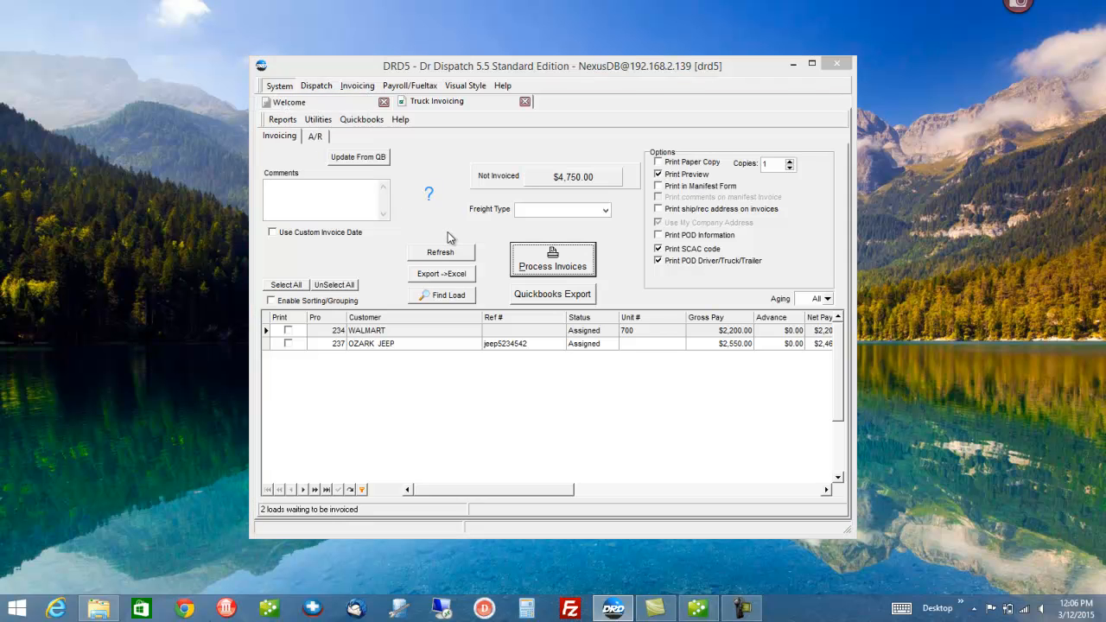
left_click(586, 138)
left_click(342, 262)
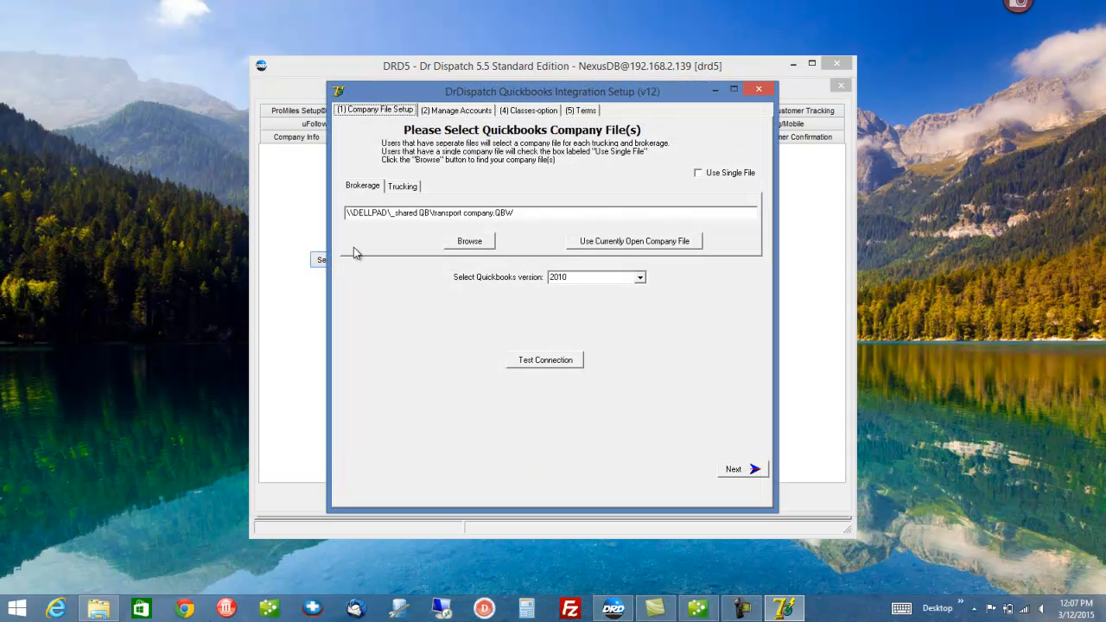
left_click(444, 113)
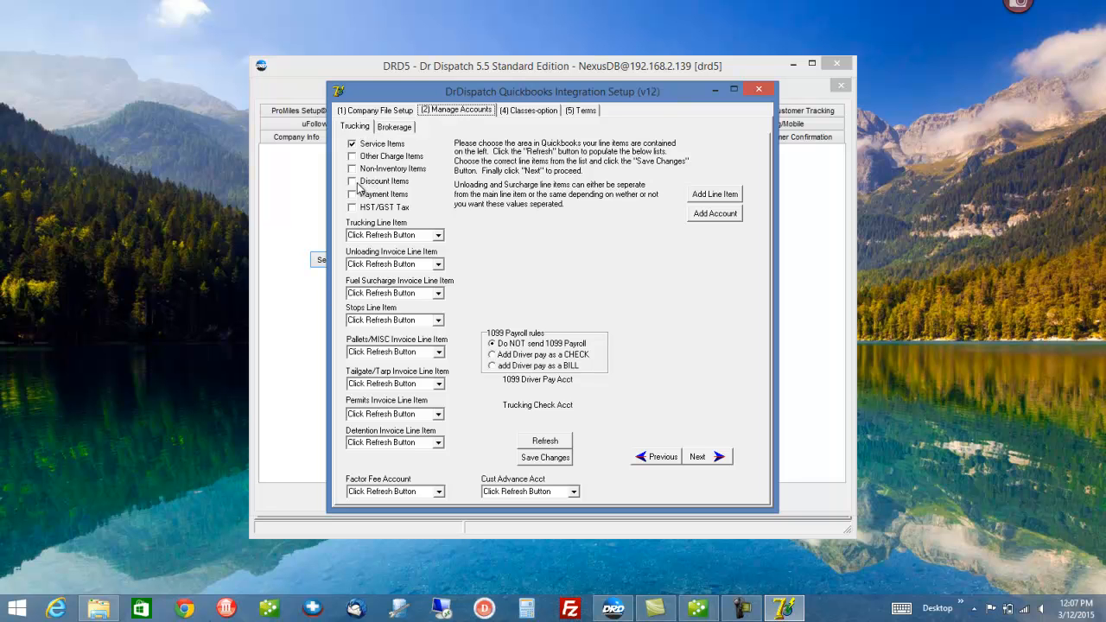
left_click(352, 182)
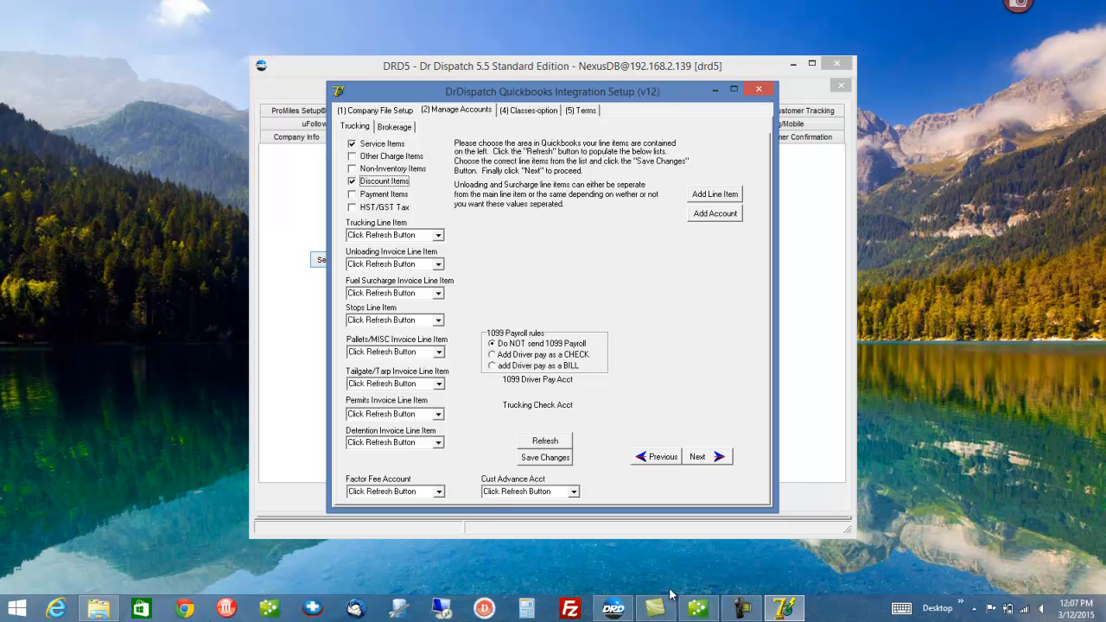
- Check the type of the Factoring Fees item in the QuickBooks item list and return to the integration setup
left_click(699, 609)
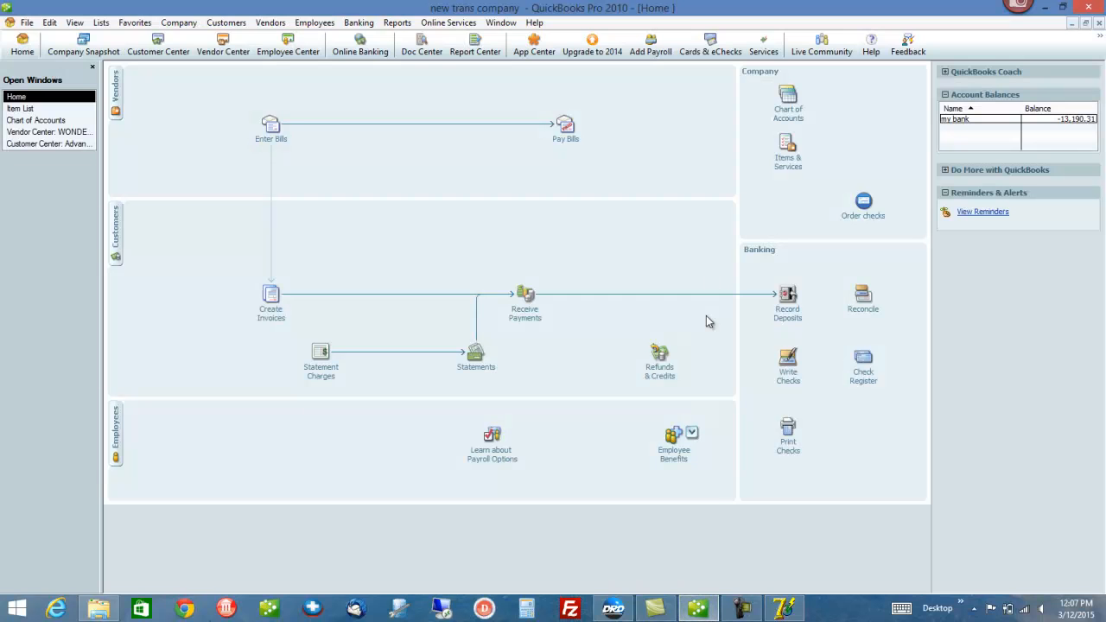
left_click(31, 109)
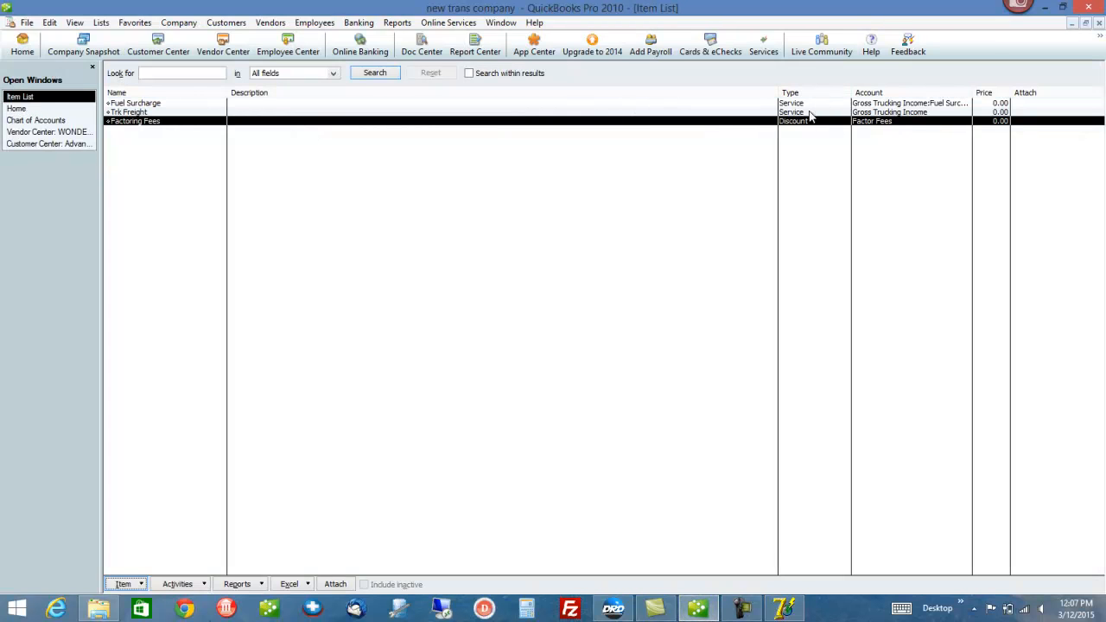
left_click(1044, 7)
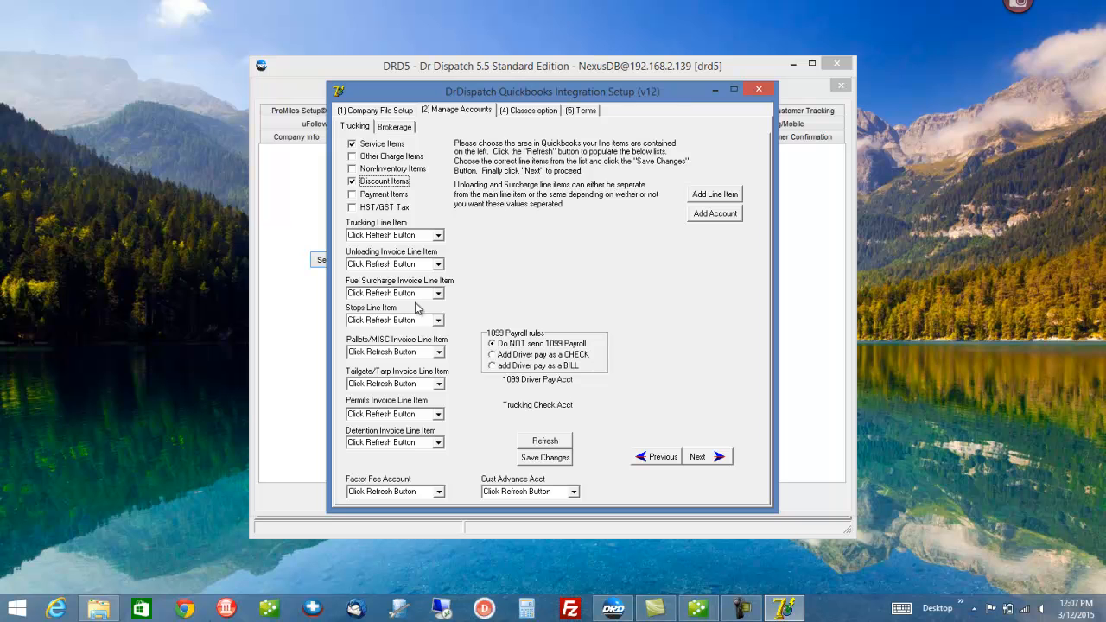
- Using refreshed QuickBooks listings, set the trucking Factor Fee Account to Factoring Fees, saving the change and closing the system configuration
left_click(545, 443)
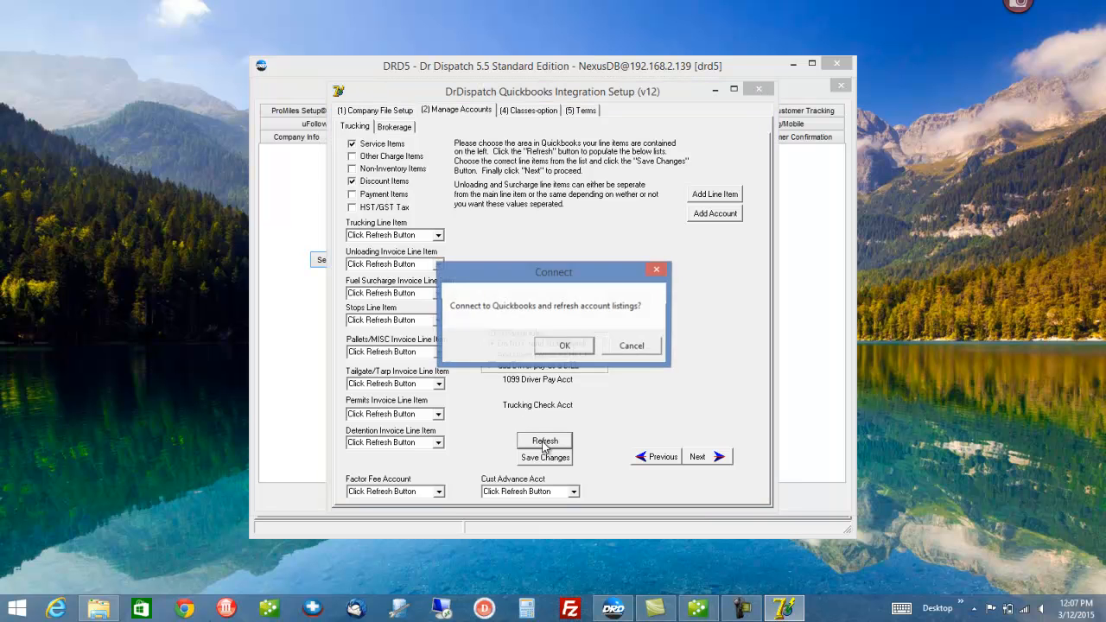
left_click(558, 347)
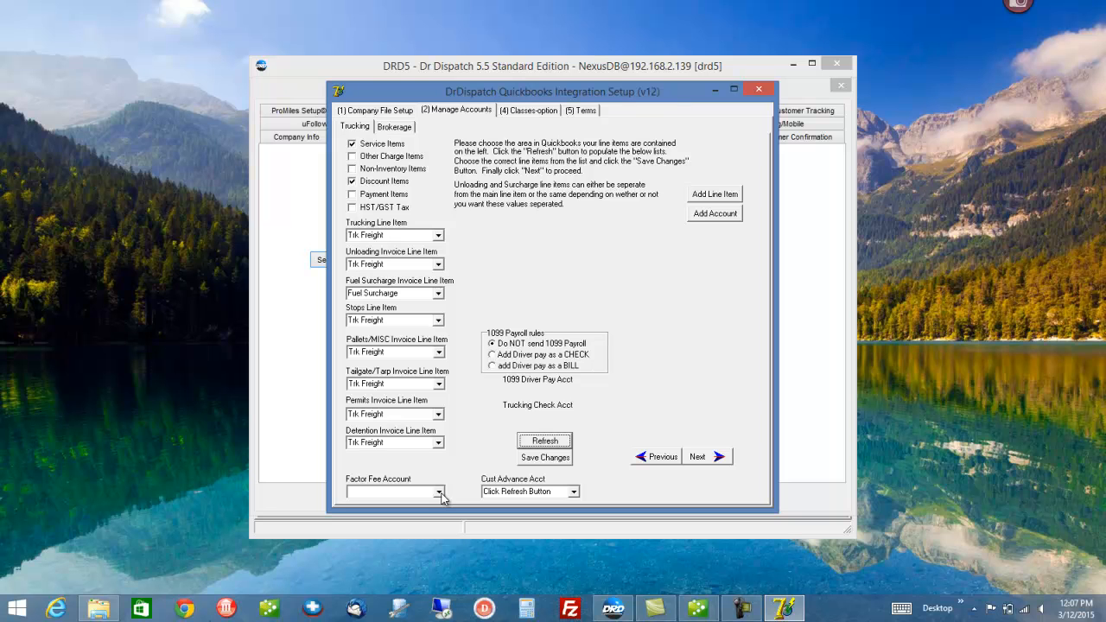
left_click(417, 493)
type("factoring Fees")
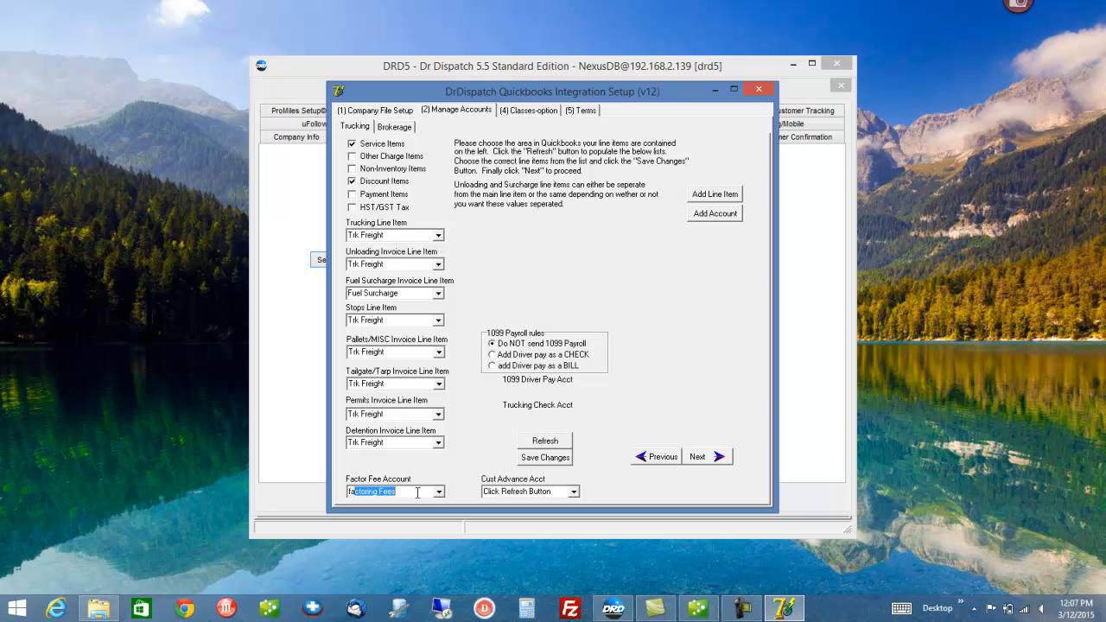
left_click(439, 492)
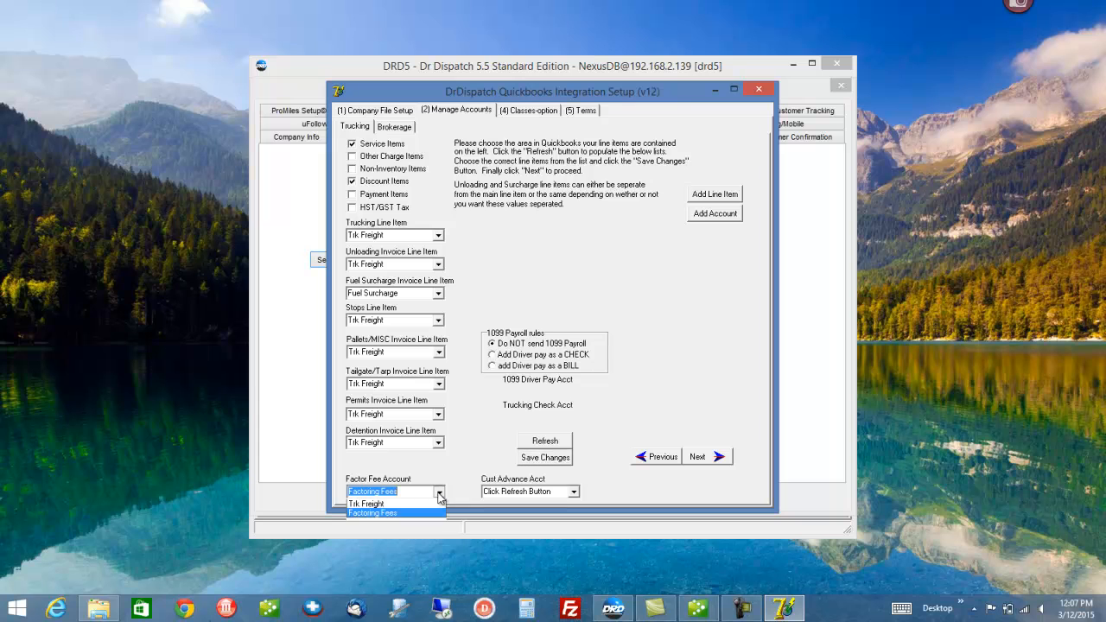
left_click(439, 494)
left_click(439, 494)
left_click(440, 495)
left_click(546, 460)
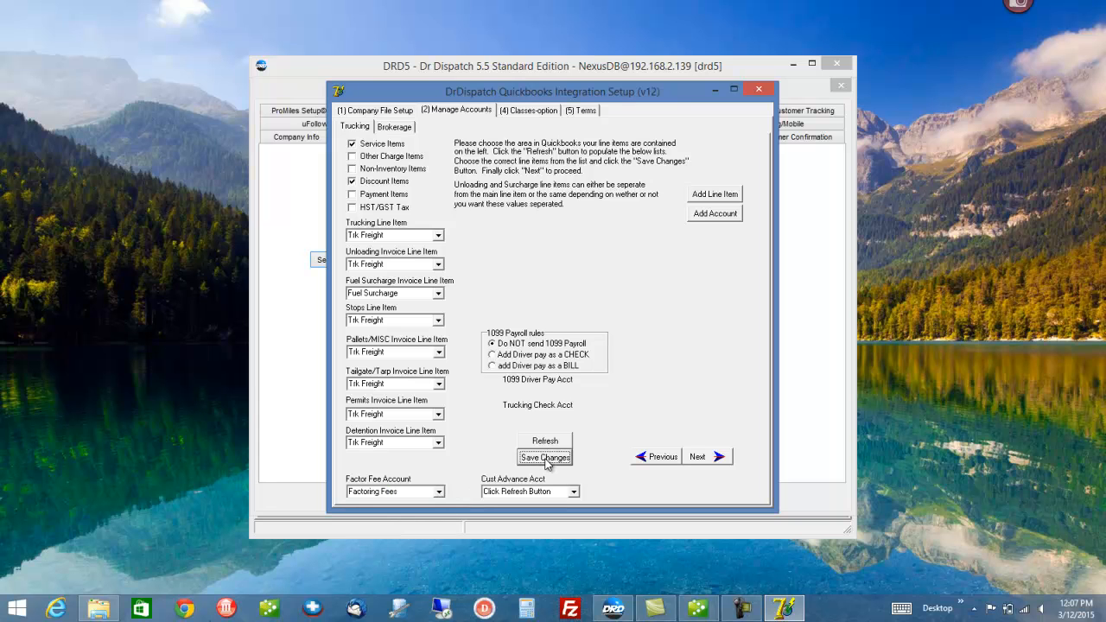
left_click(759, 90)
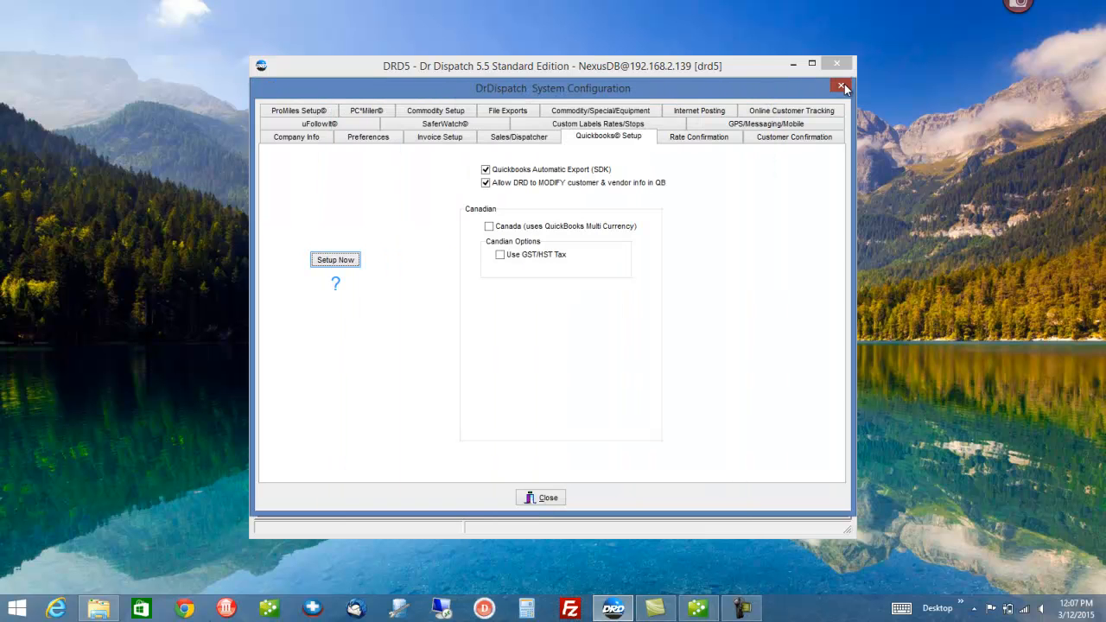
left_click(837, 90)
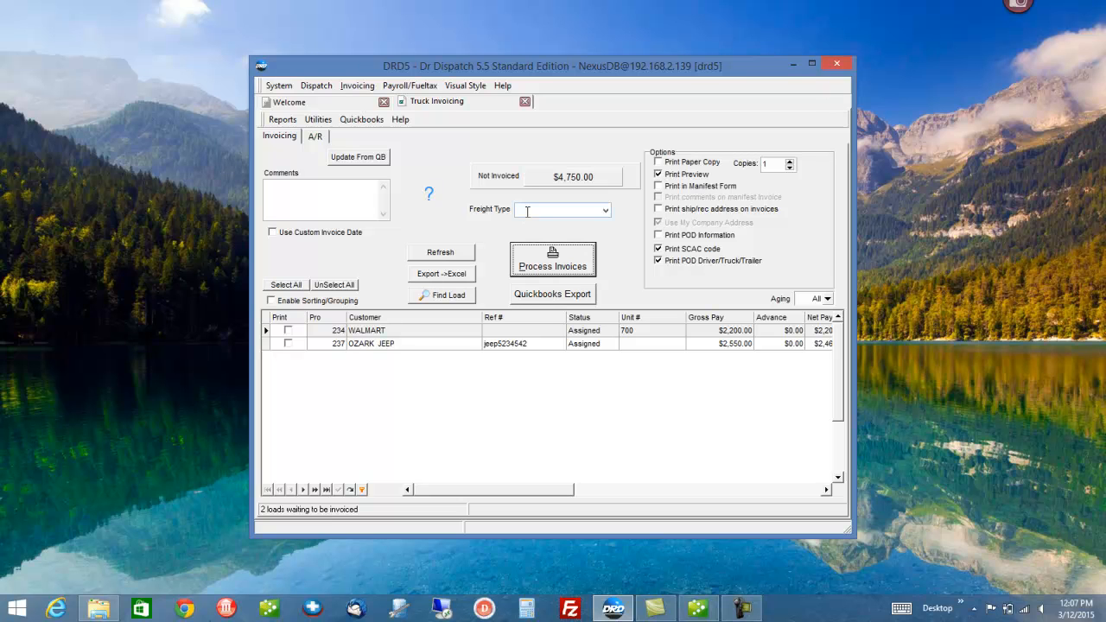
- Reverse the trucking invoice for pro number 236 to return that load to the invoicing list
type("236")
key("Return")
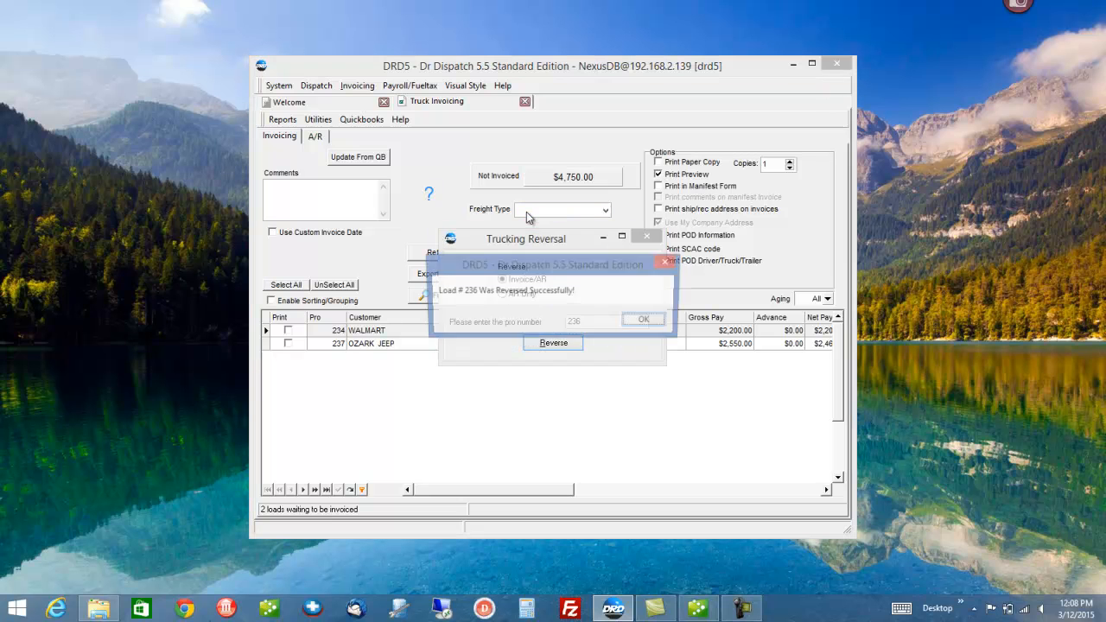
key("Return")
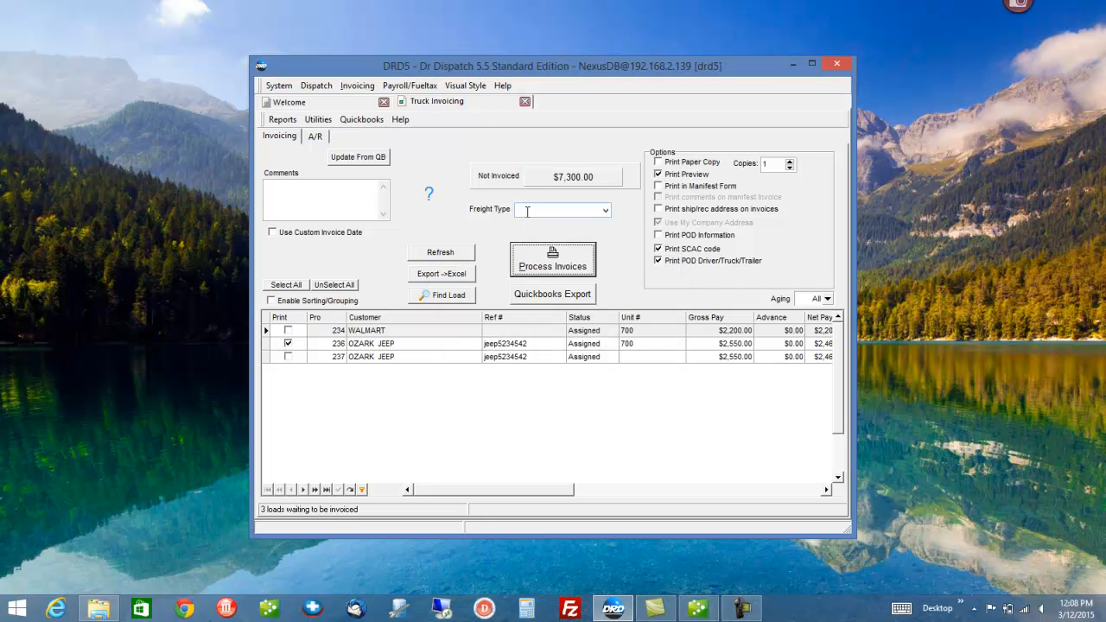
- Process the invoice for pro number 236 and export it to QuickBooks, skipping the report printout and clearing the exported batch
left_click(568, 268)
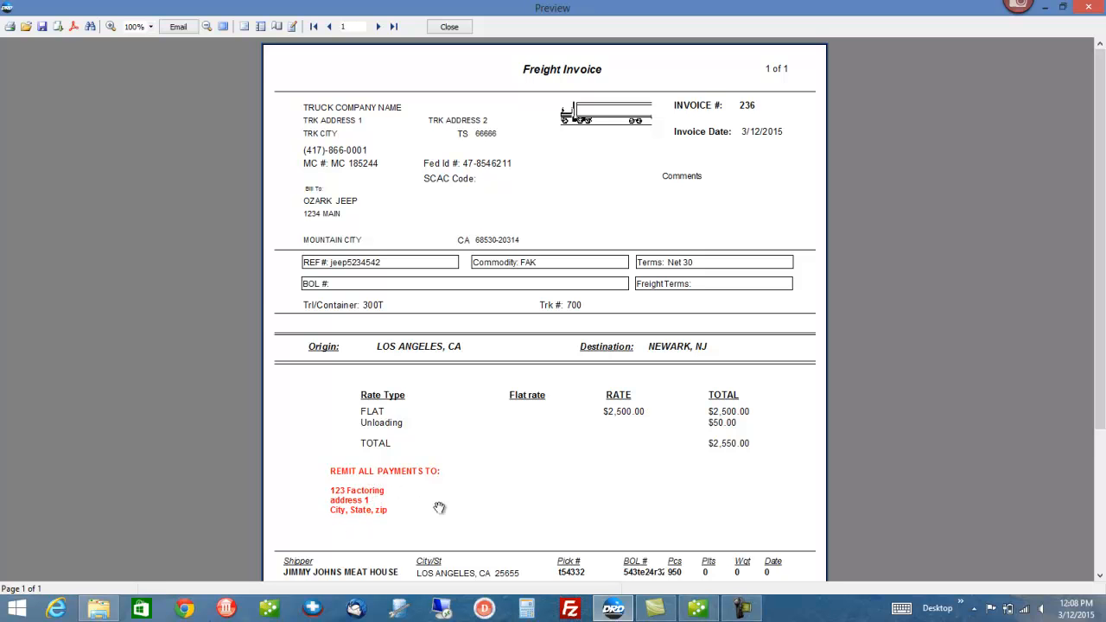
left_click(450, 27)
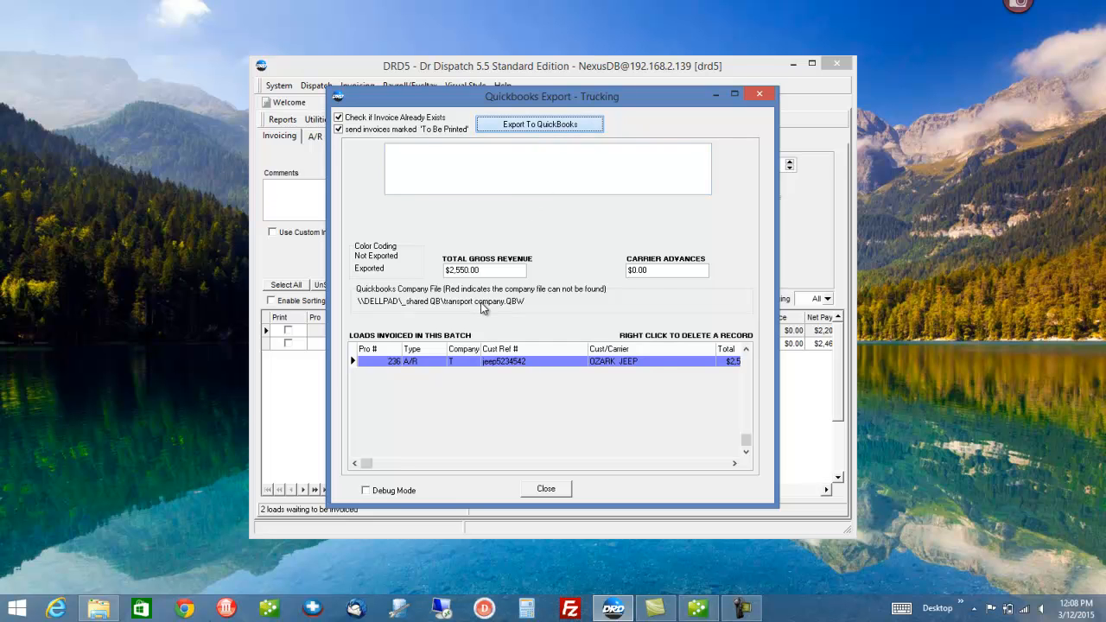
left_click(546, 350)
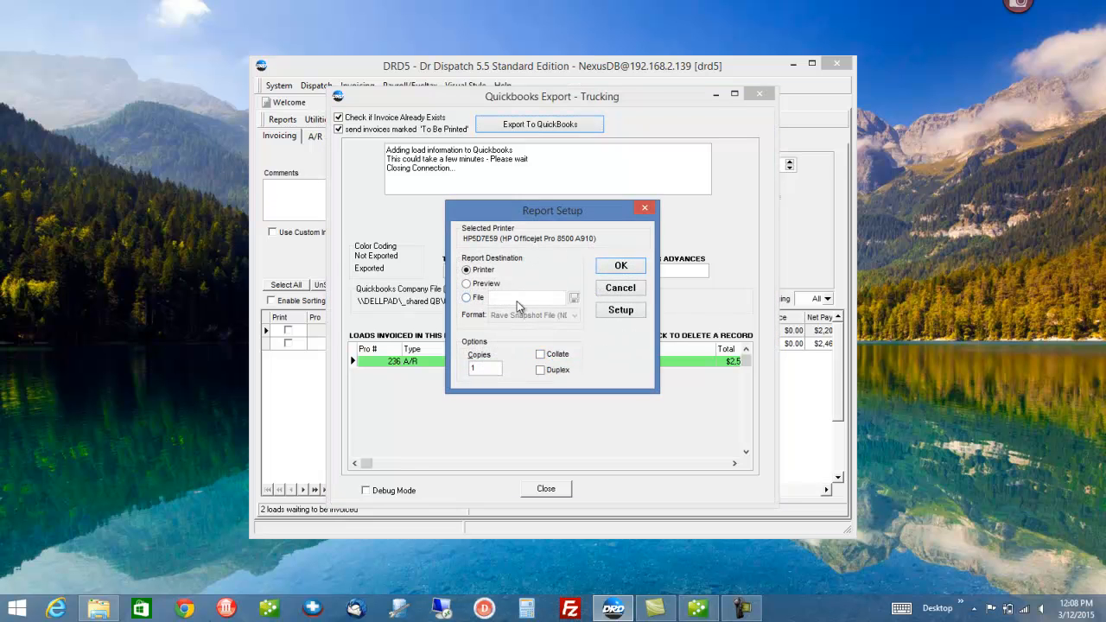
left_click(620, 287)
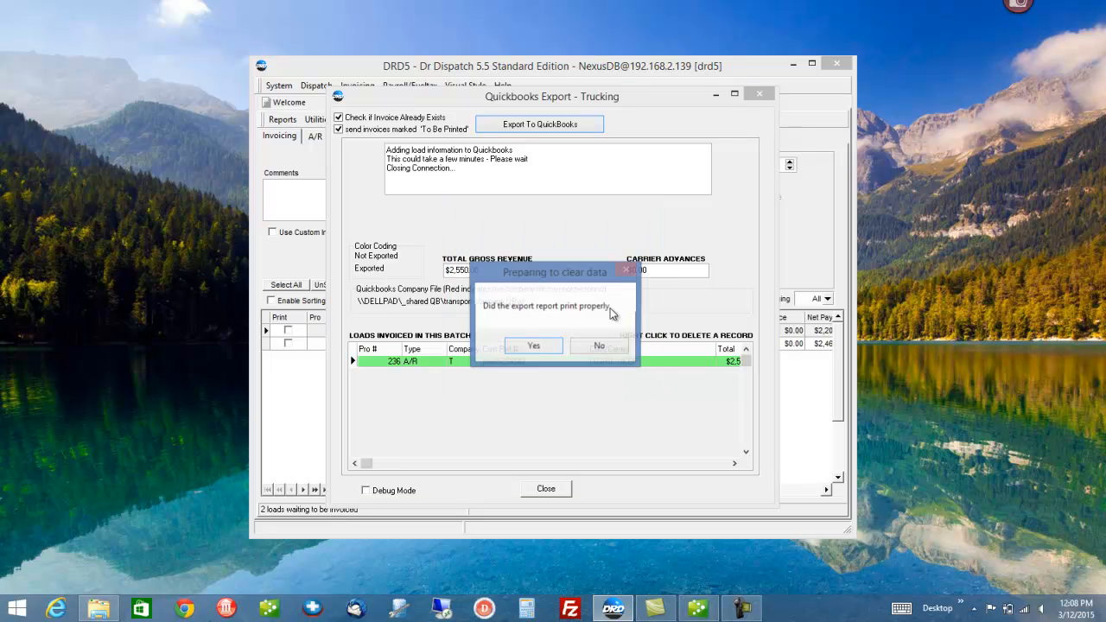
left_click(539, 348)
- Switch to QuickBooks and open invoice 236 from the OZARK JEEP customer's transactions
left_click(697, 609)
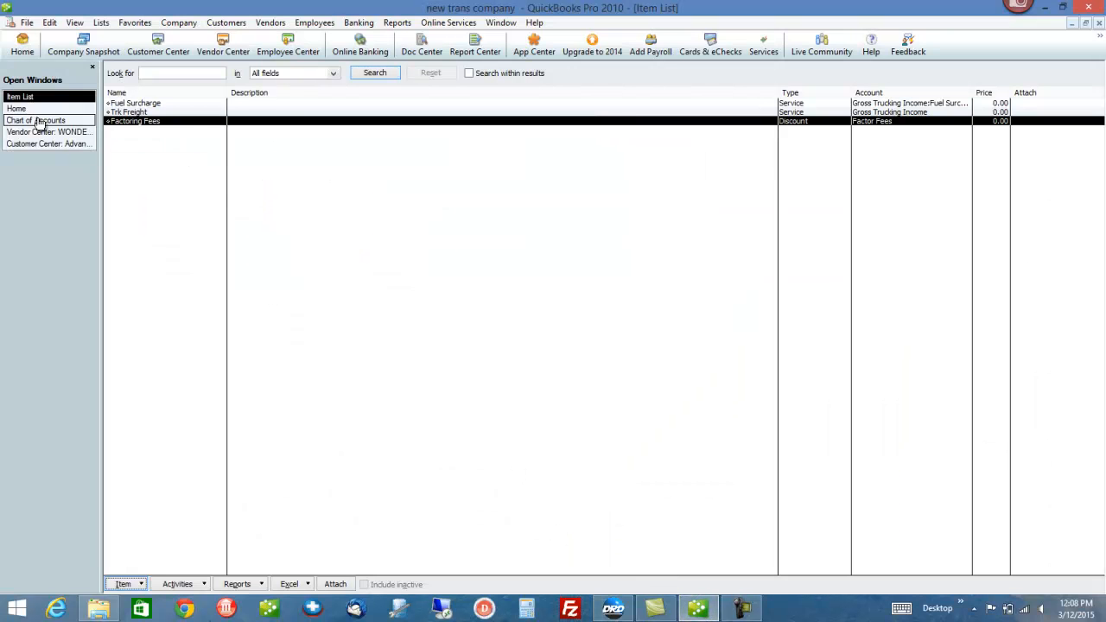
left_click(50, 144)
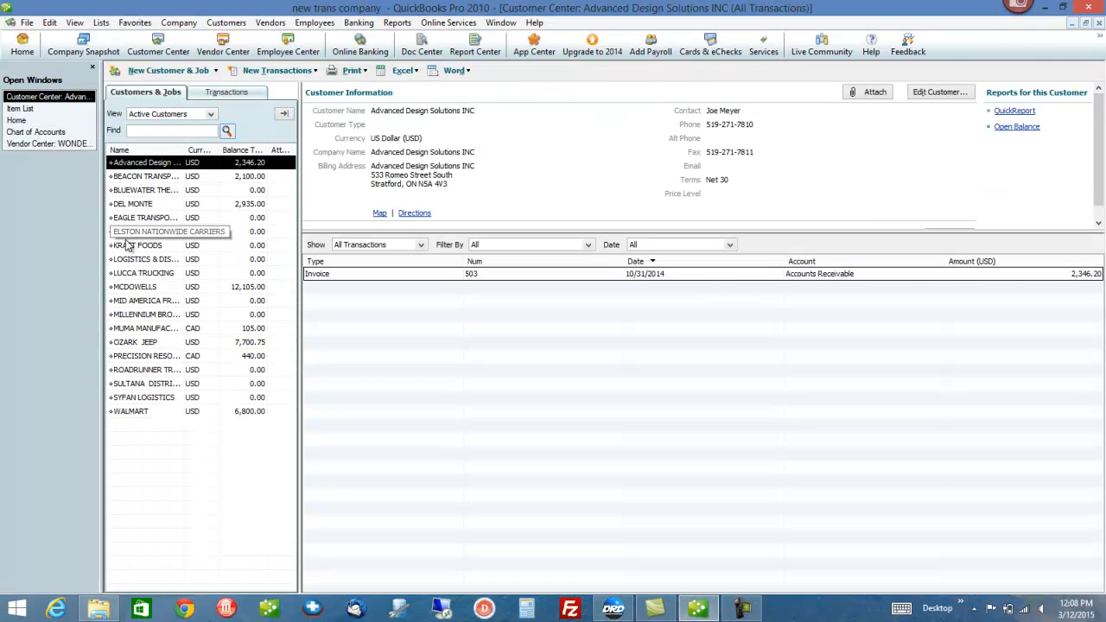
left_click(156, 344)
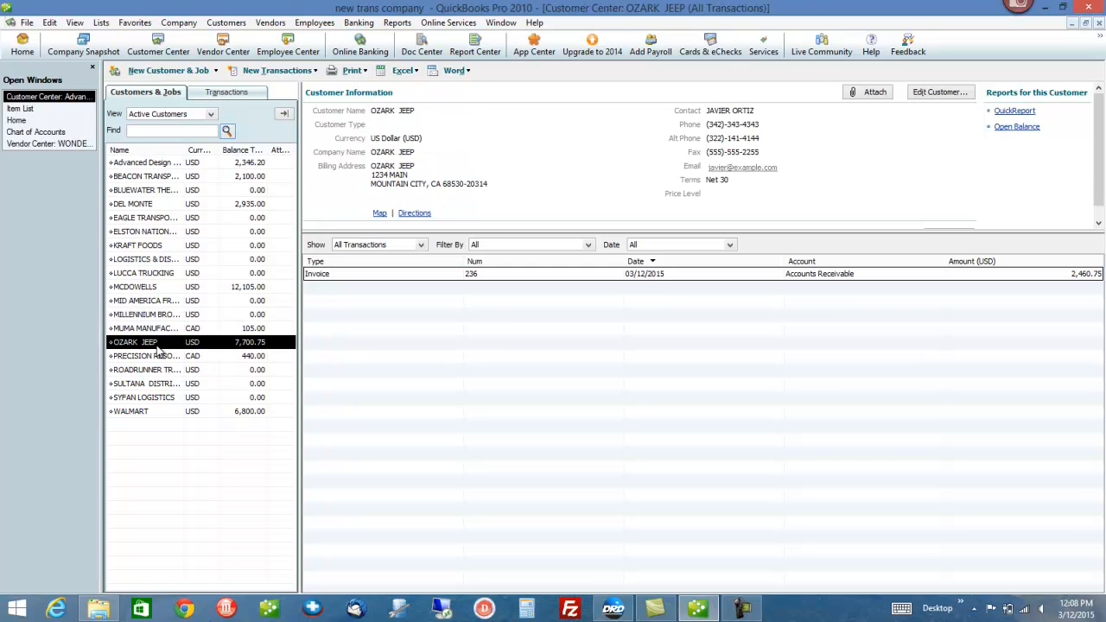
left_click(362, 276)
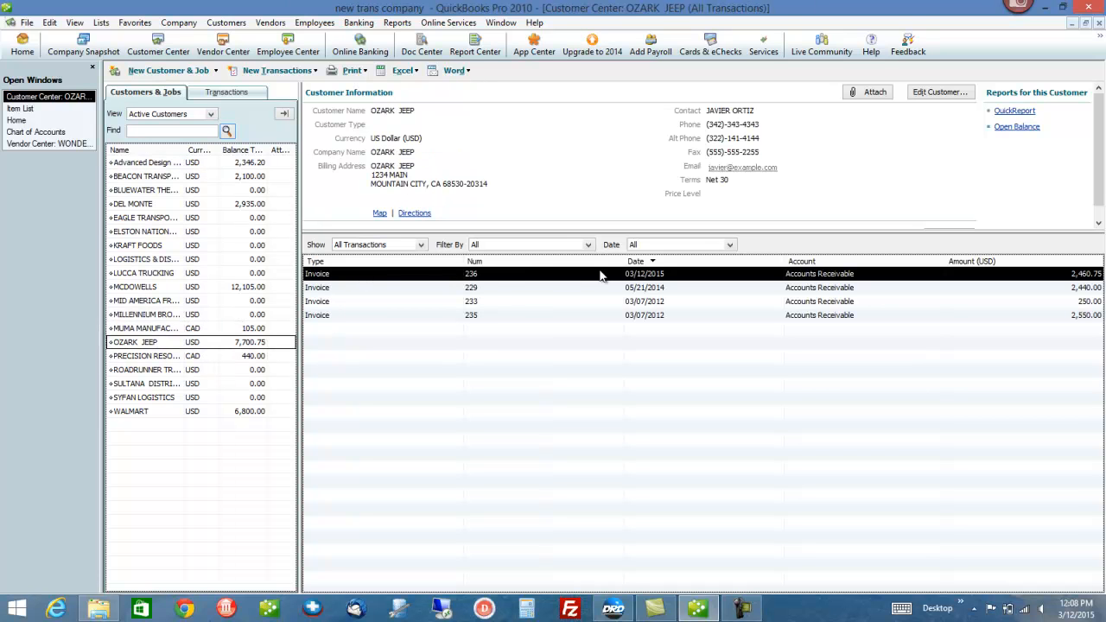
double_click(664, 273)
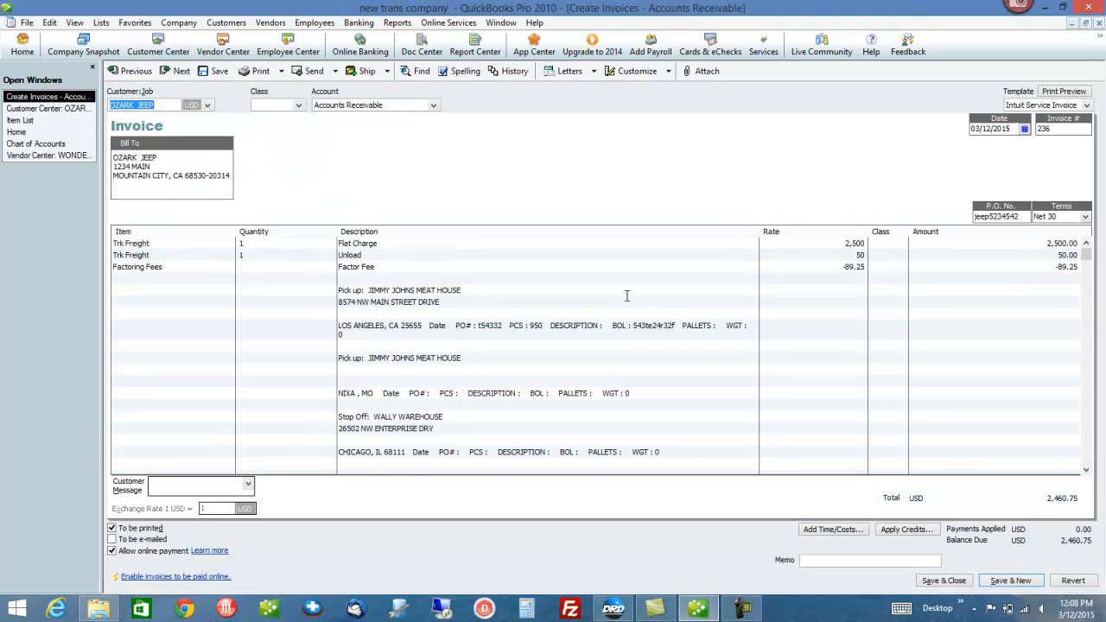
- Examine the flat charge, unload and factor fee lines of the exported invoice, closing it without changes
left_click(408, 244)
left_click(414, 257)
left_click(391, 268)
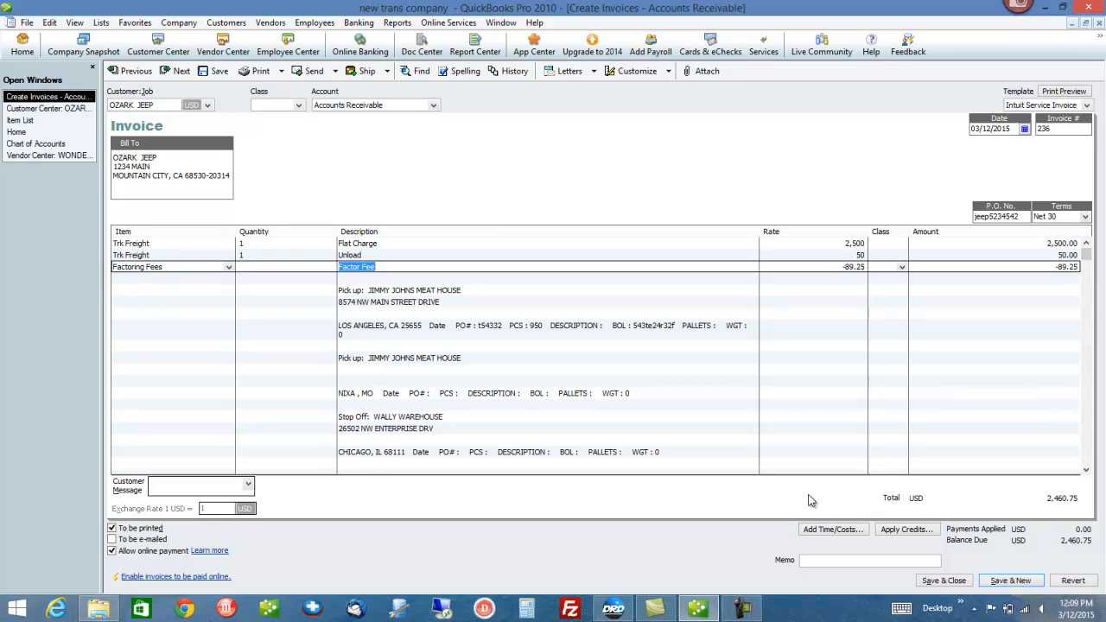
left_click(1097, 24)
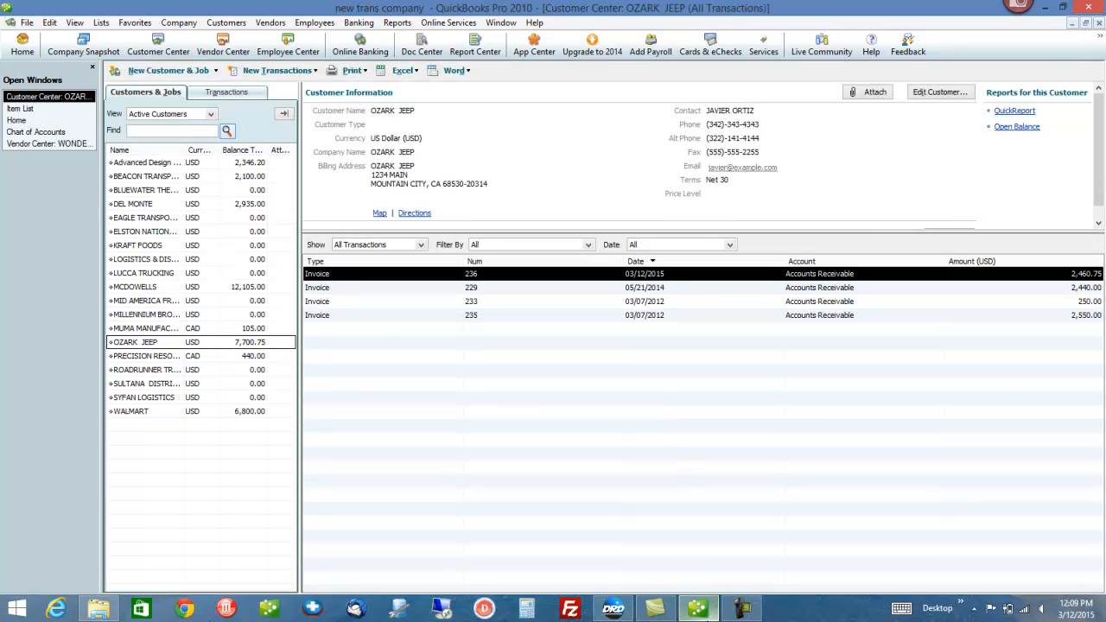
- Check the Factor Fees account and the Factoring Fees item's linked account, returning to Dr Dispatch and closing the trucking export window
left_click(35, 132)
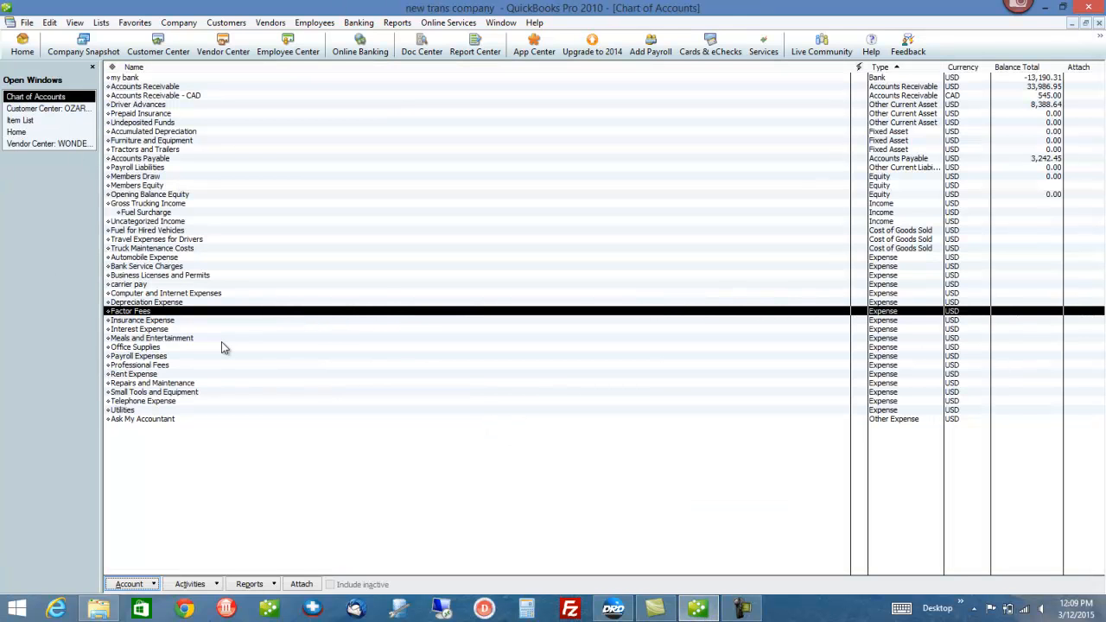
left_click(22, 121)
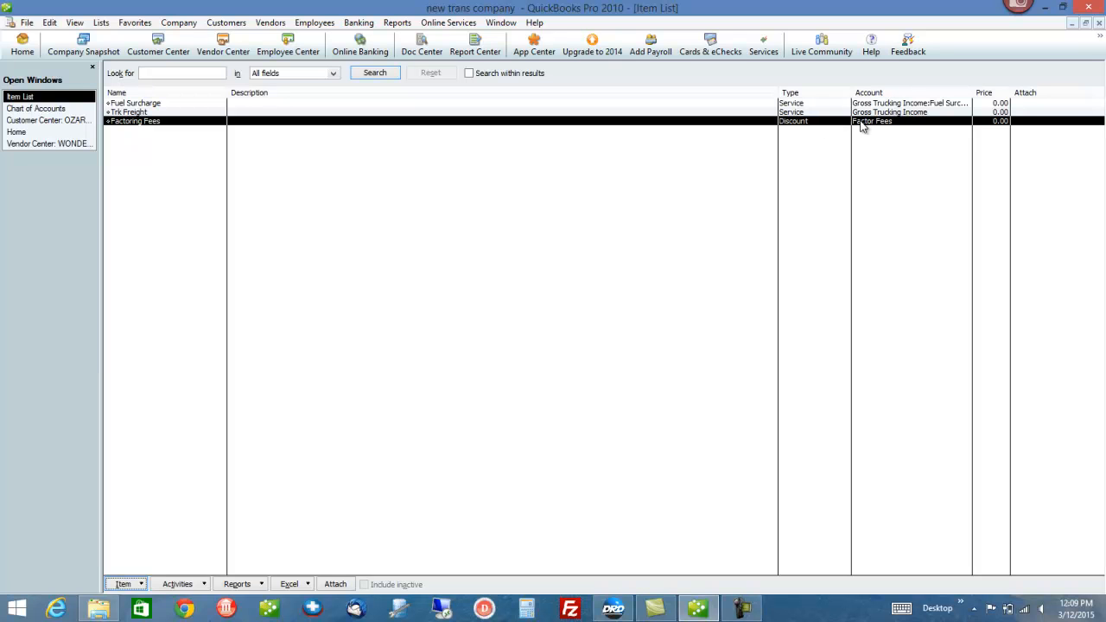
left_click(698, 609)
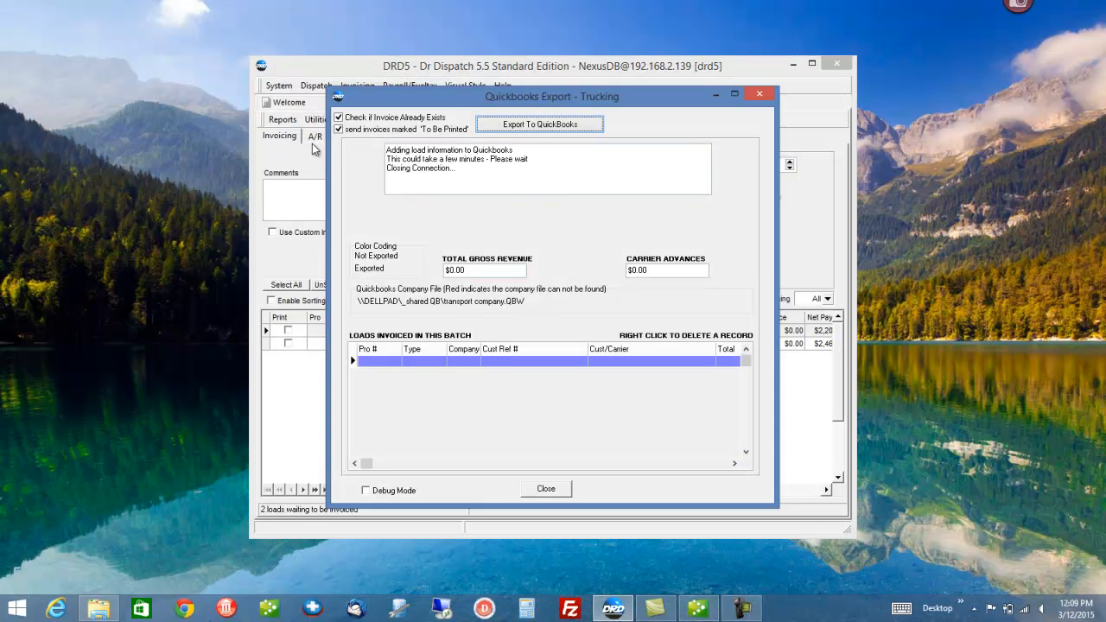
left_click(545, 490)
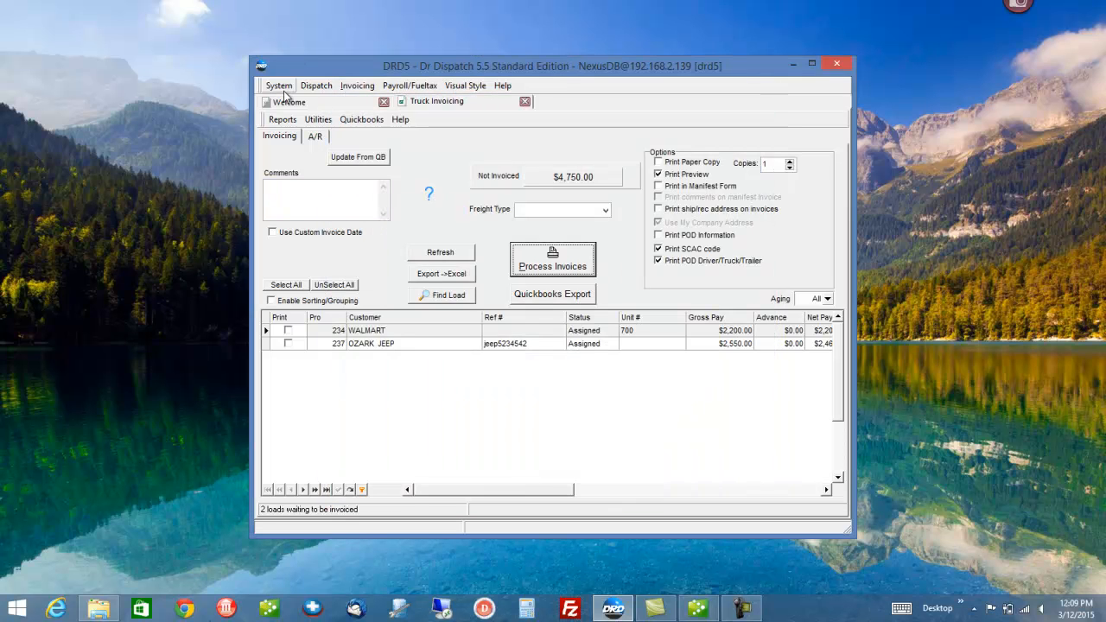
- Reopen the QuickBooks integration setup, refresh the trucking account listings with service items only, and review the Factor Fee Account choices
left_click(280, 85)
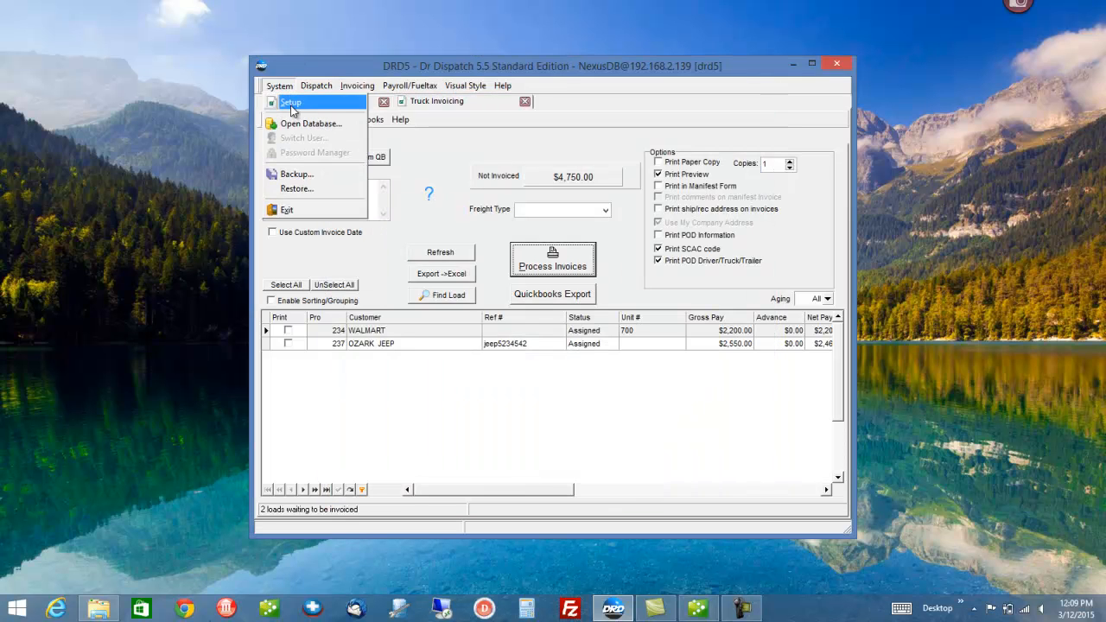
key("Escape")
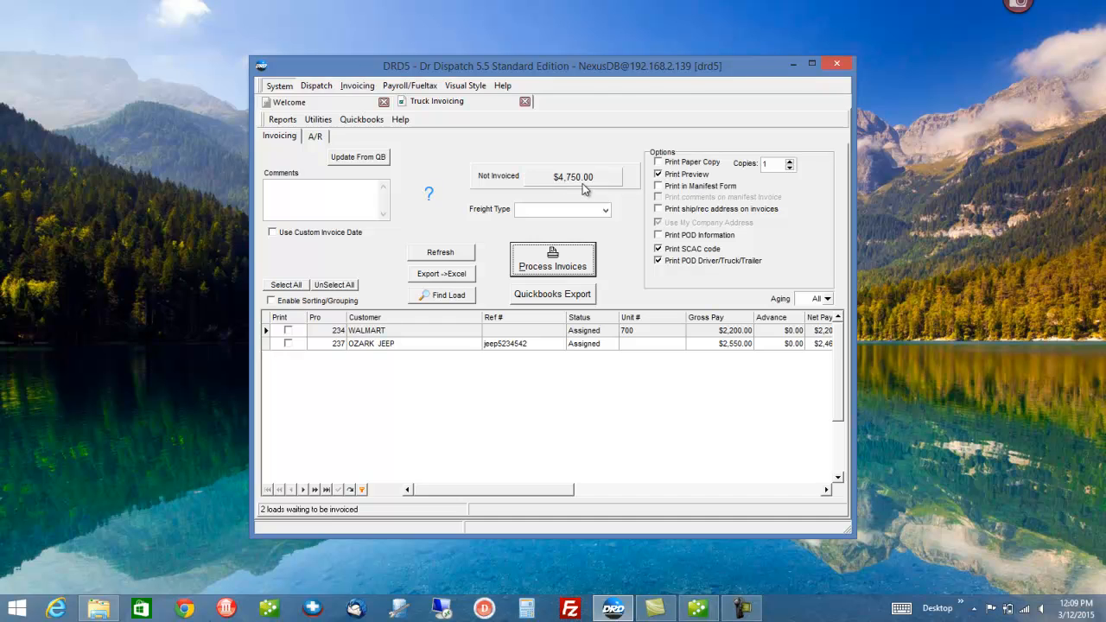
left_click(610, 137)
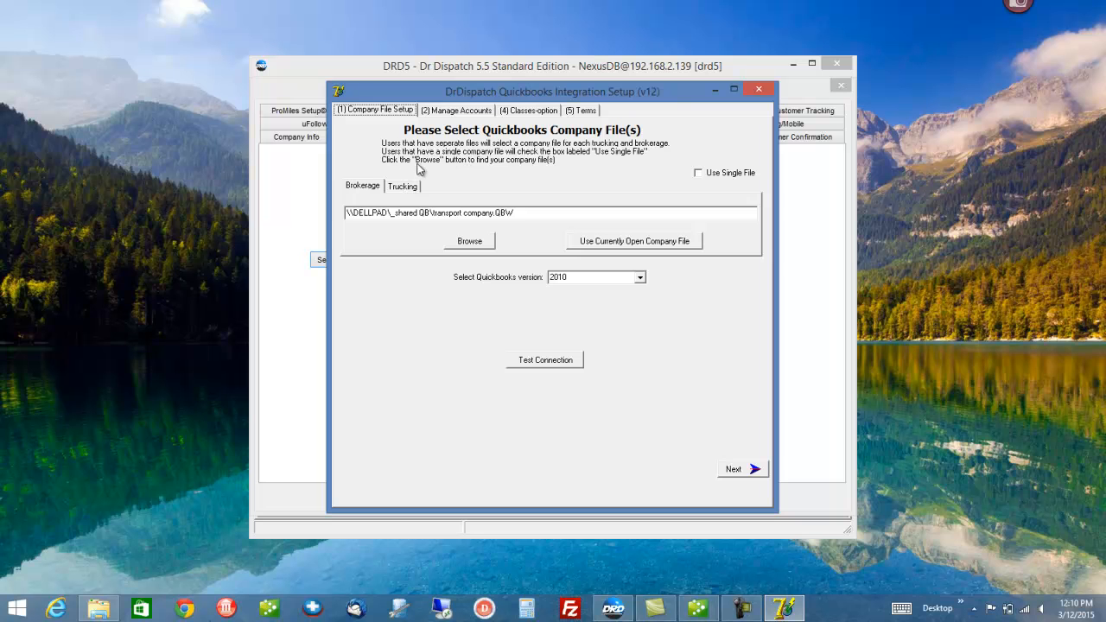
left_click(456, 111)
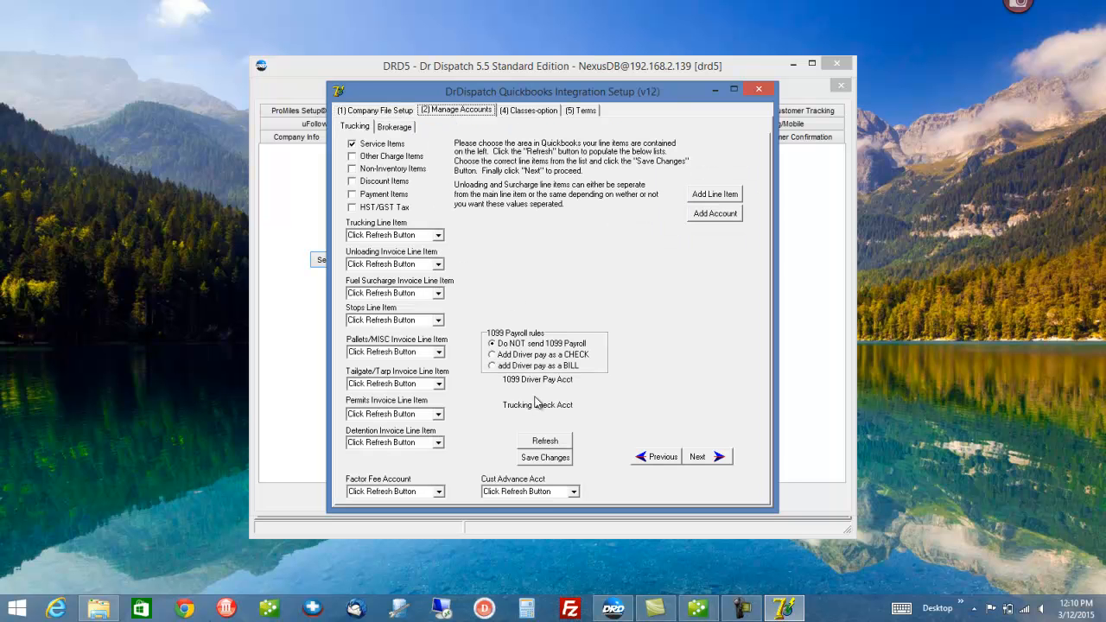
left_click(540, 443)
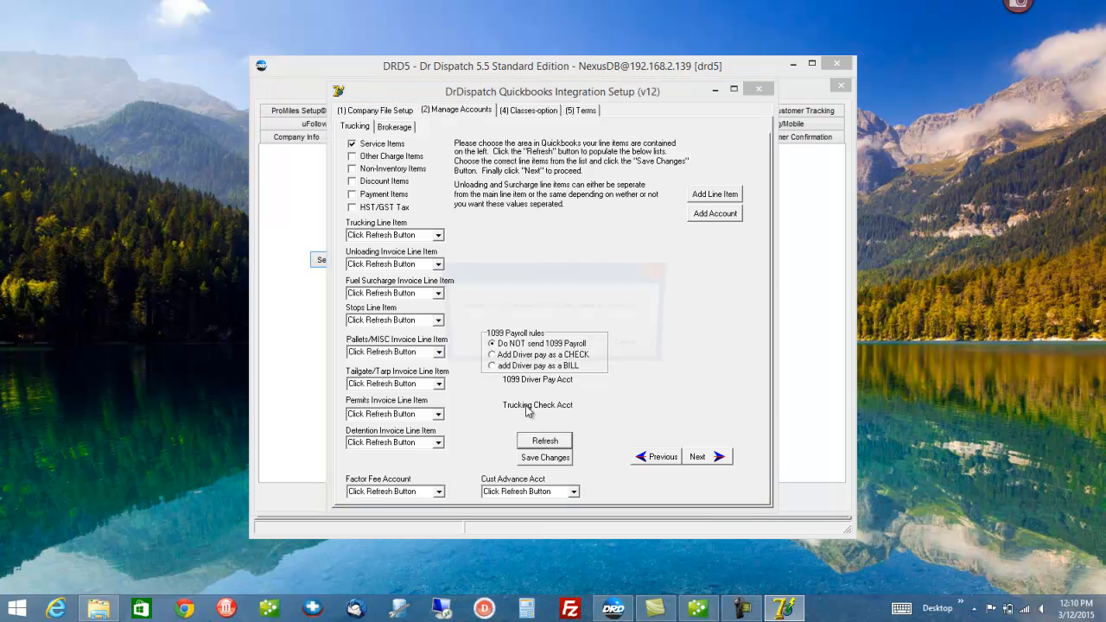
left_click(565, 346)
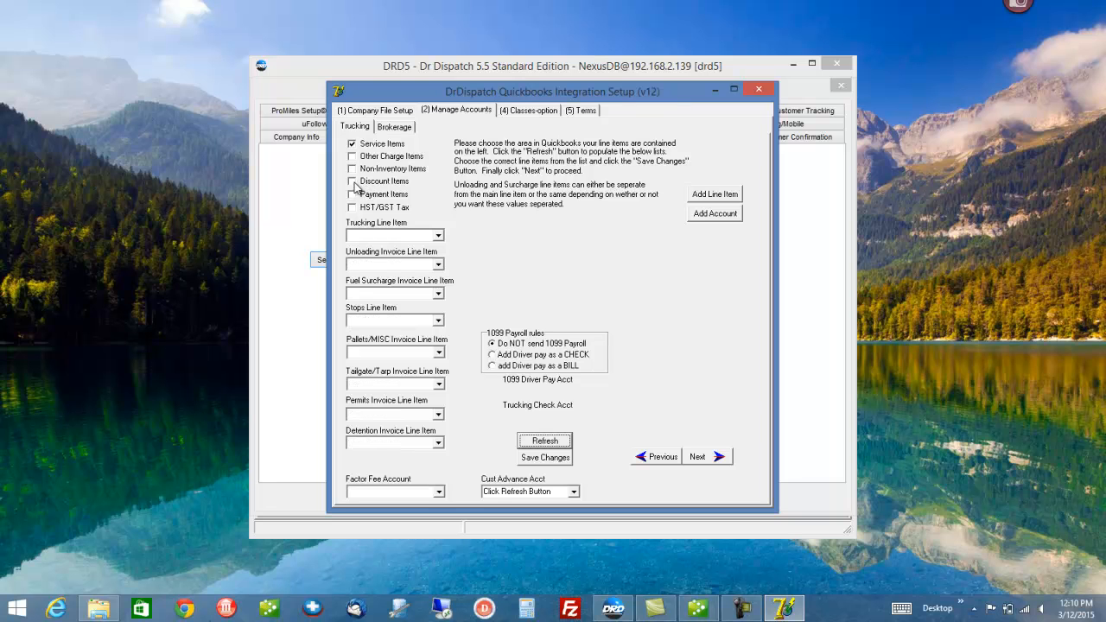
left_click(438, 493)
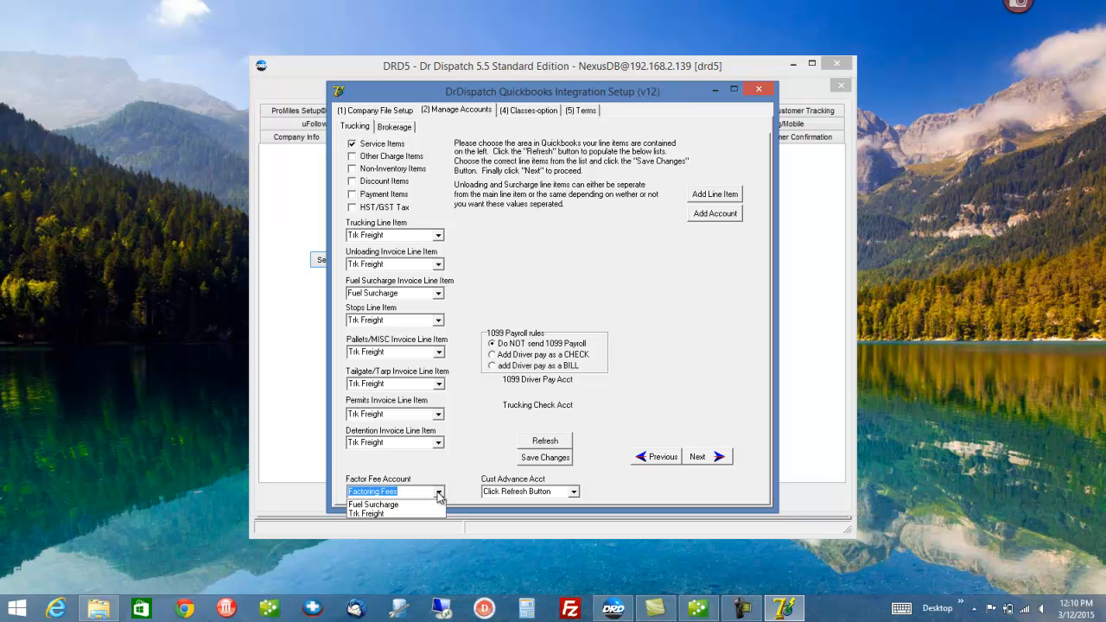
left_click(439, 494)
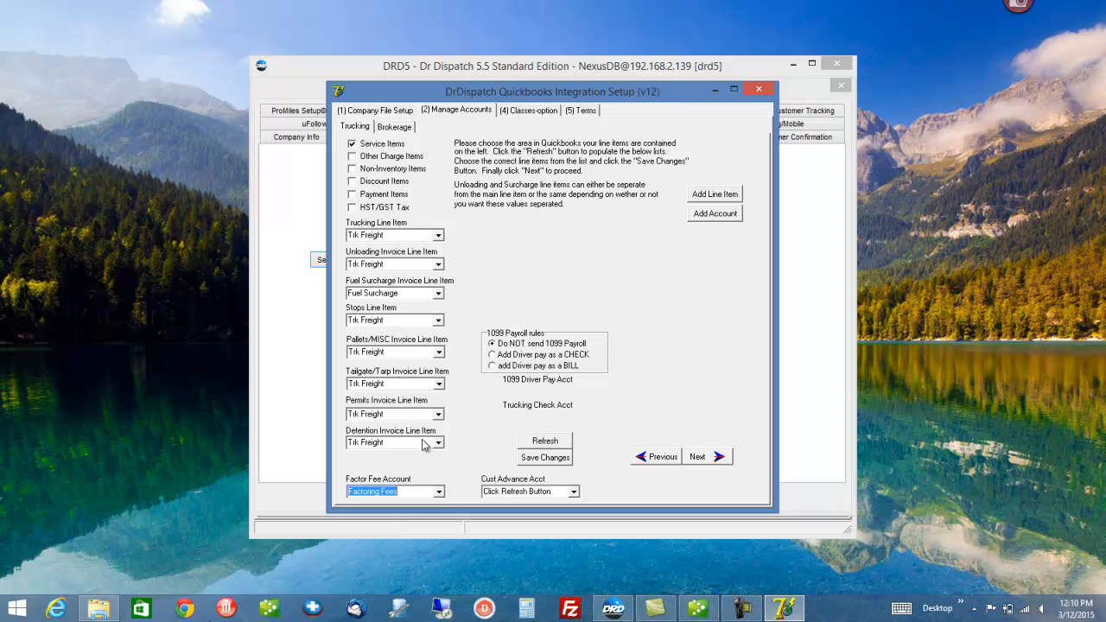
- Include discount items, refresh the listings, keep Factoring Fees as the Factor Fee Account, save the changes and close the system configuration
left_click(378, 183)
left_click(545, 442)
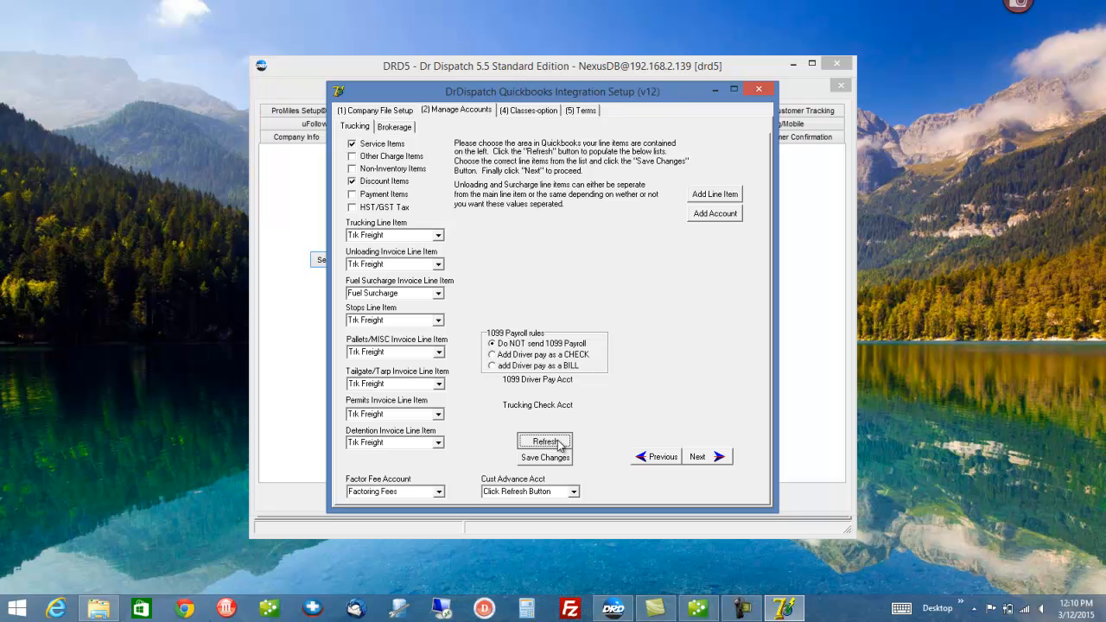
left_click(565, 344)
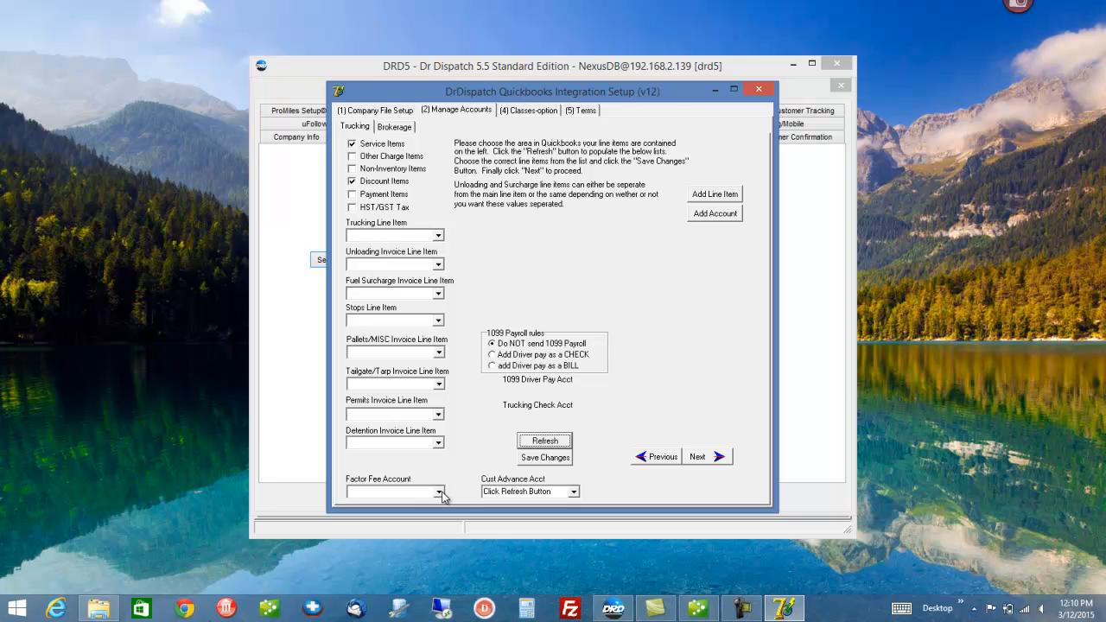
left_click(439, 493)
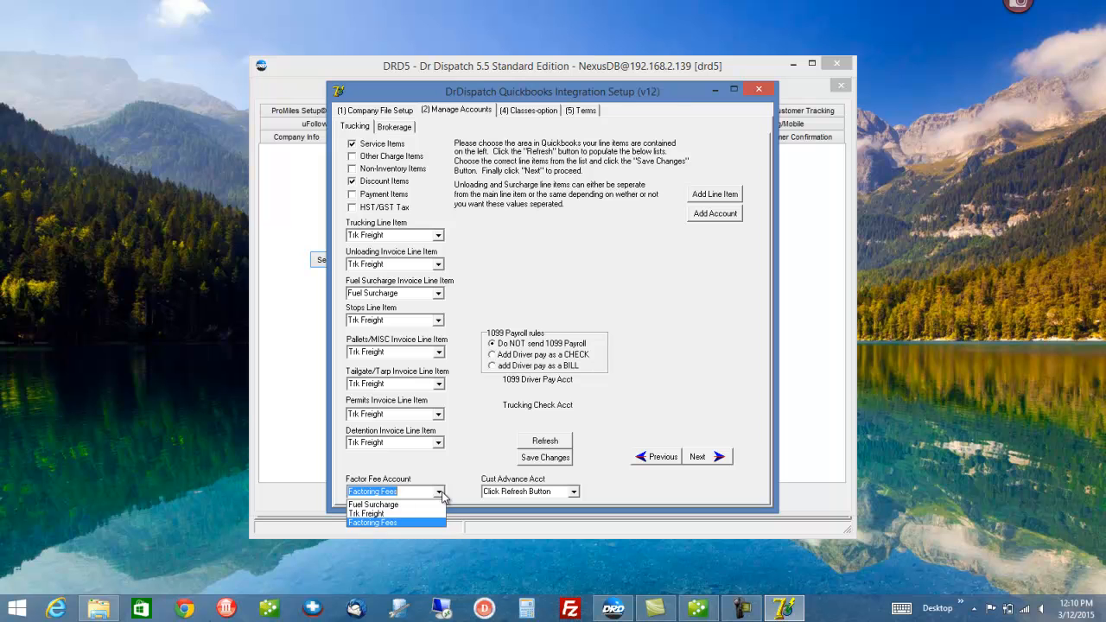
left_click(441, 494)
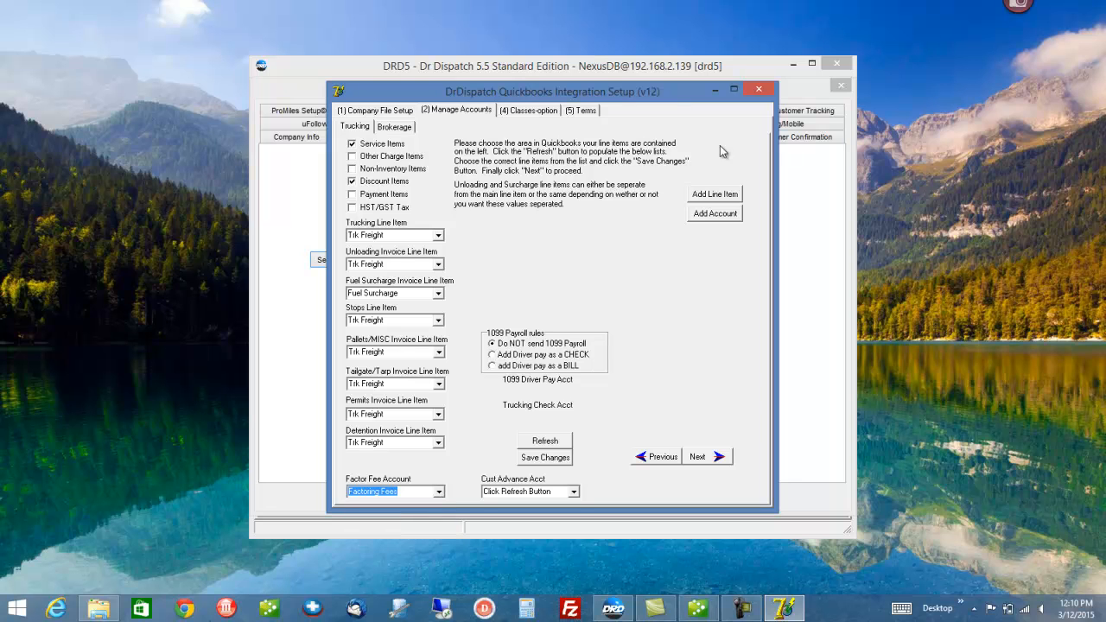
left_click(544, 457)
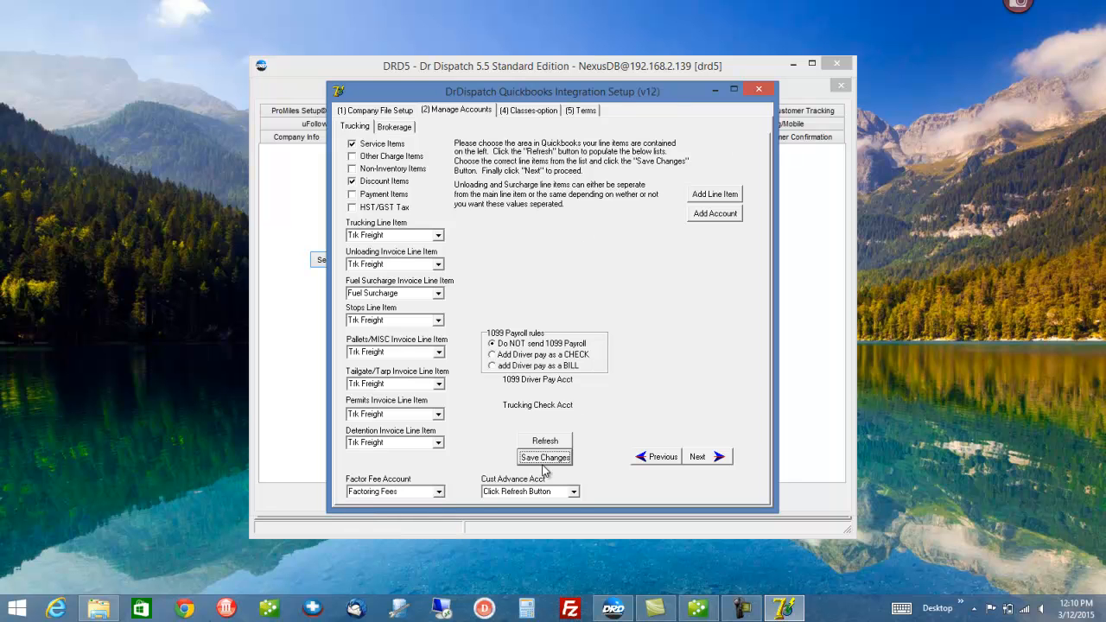
left_click(759, 89)
left_click(843, 89)
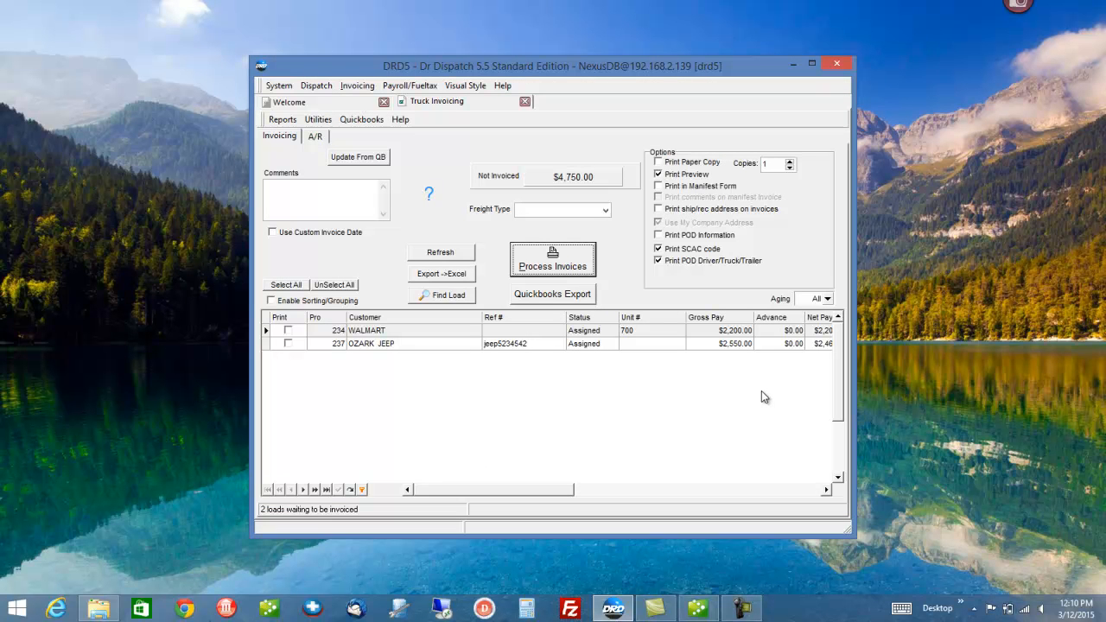